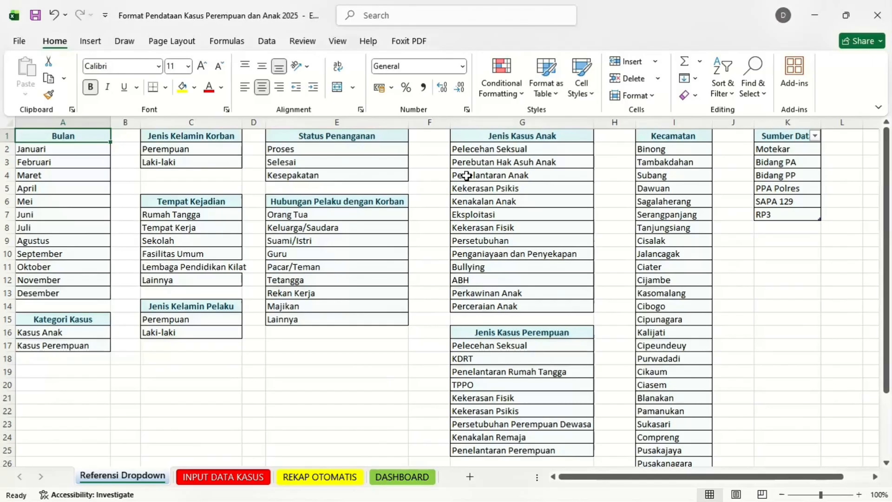
Open the INPUT DATA KASUS sheet and look across its empty columns to Status Penanganan in column S
click(221, 477)
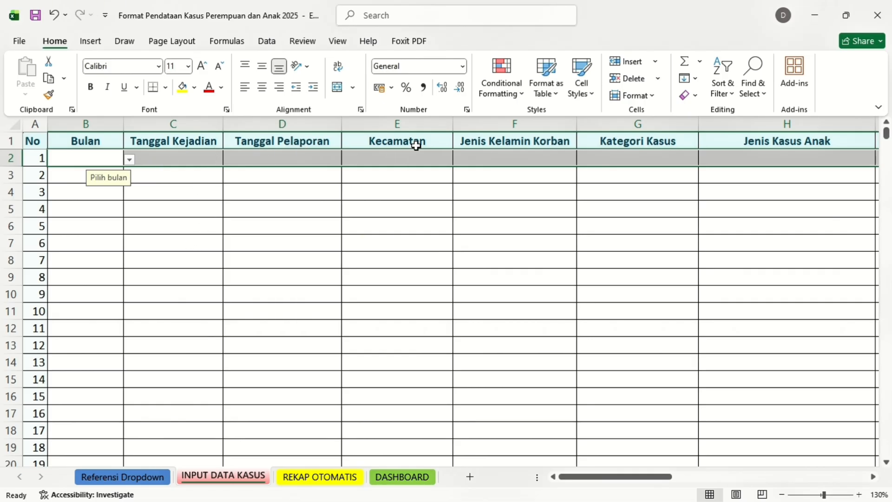
scroll(416, 145, right, 2)
scroll(416, 146, right, 6)
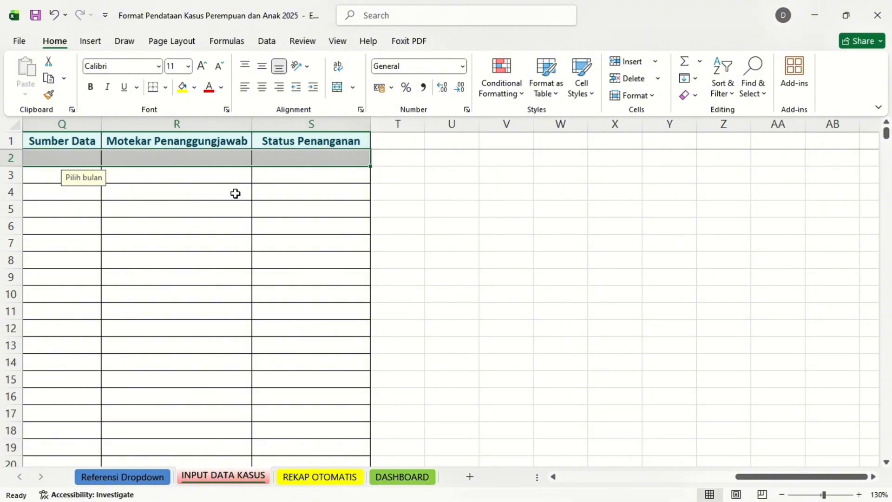
Switch to the REKAP OTOMATIS sheet to see the month, kecamatan, case-type and gender tables, all at 0
click(328, 479)
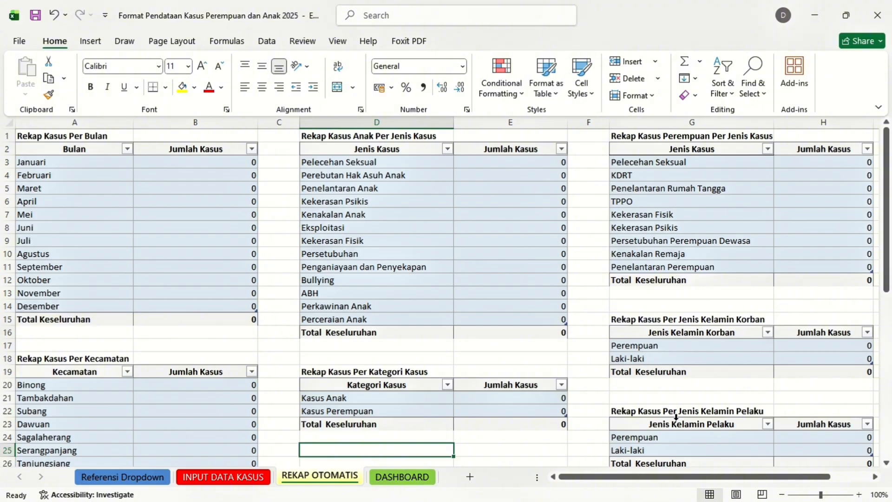
Open the DASHBOARD sheet and look through its charts, all showing 0 or 0%
click(403, 483)
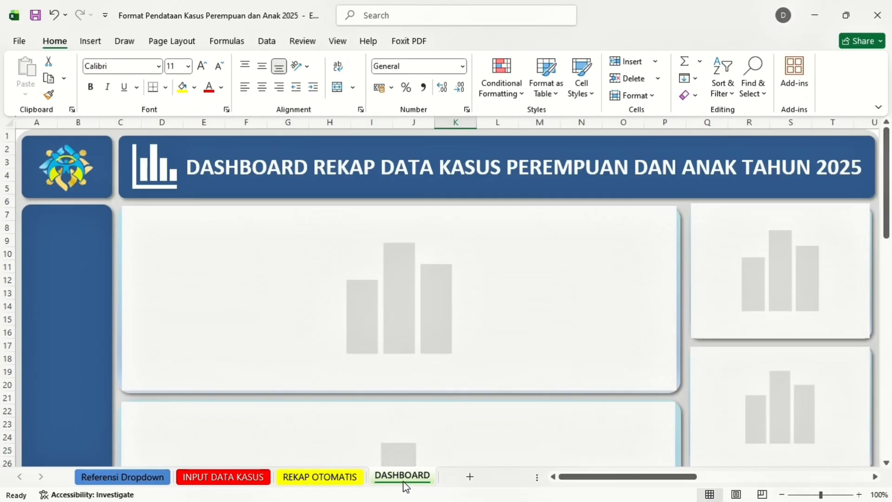
scroll(398, 337, down, 4)
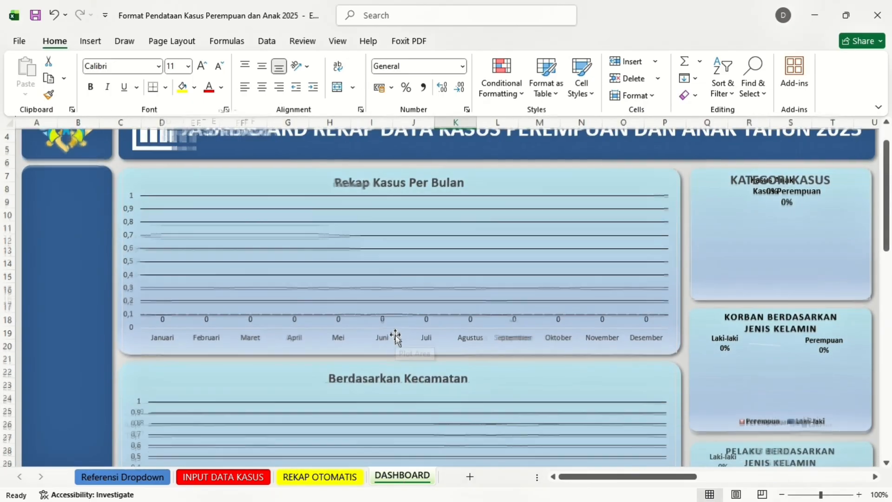
scroll(396, 339, down, 4)
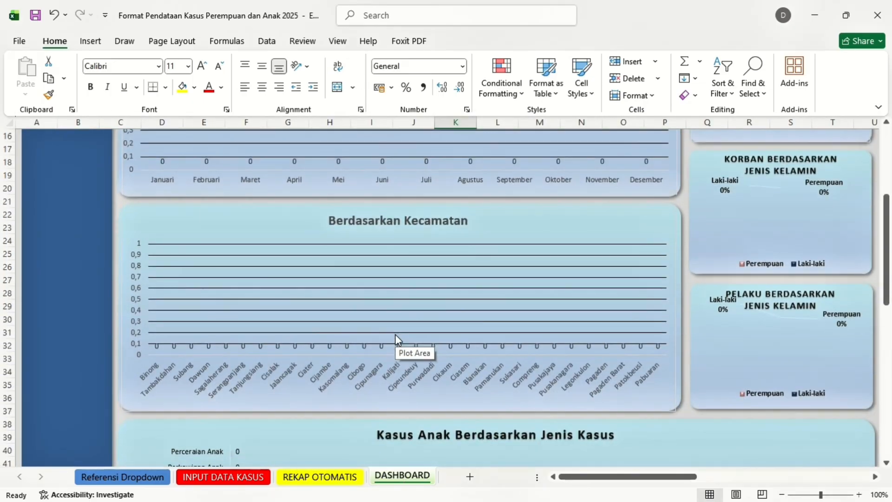
scroll(395, 333, up, 8)
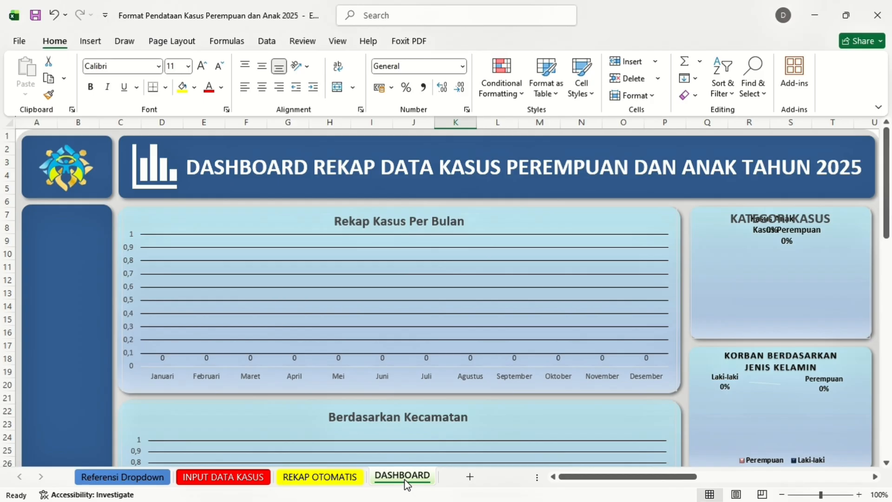
Back on INPUT DATA KASUS, set the month in B2 to Juni
click(248, 478)
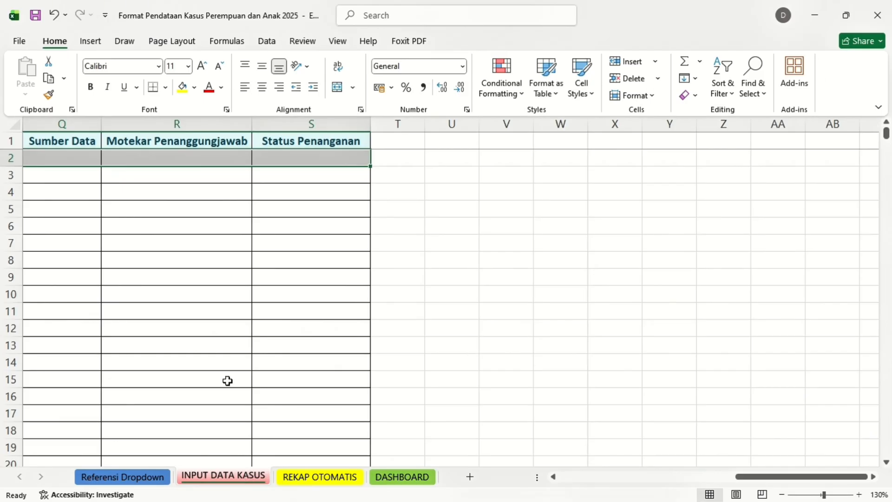
scroll(217, 375, left, 5)
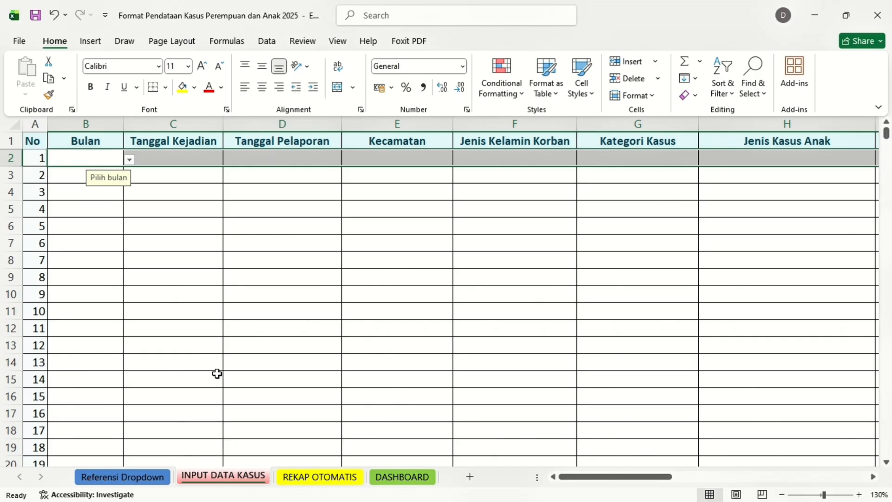
click(88, 160)
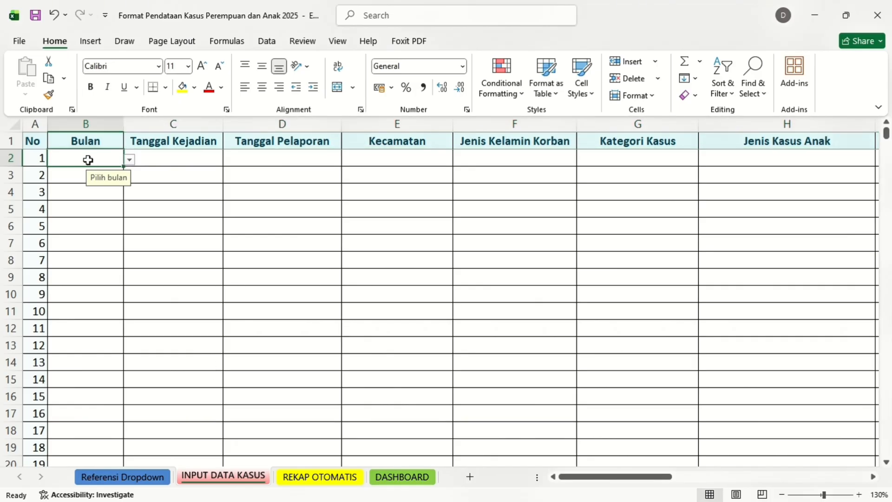
click(132, 162)
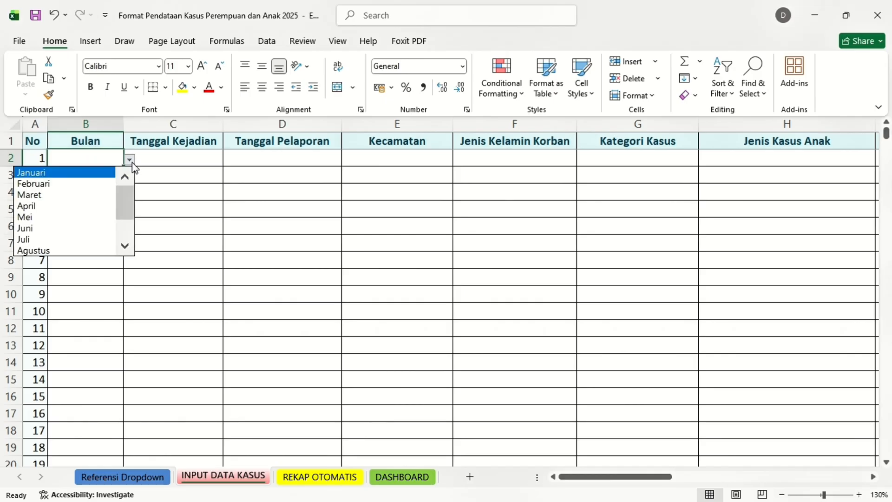
mouse_move(127, 202)
mouse_down()
mouse_move(129, 235)
mouse_move(129, 191)
mouse_up()
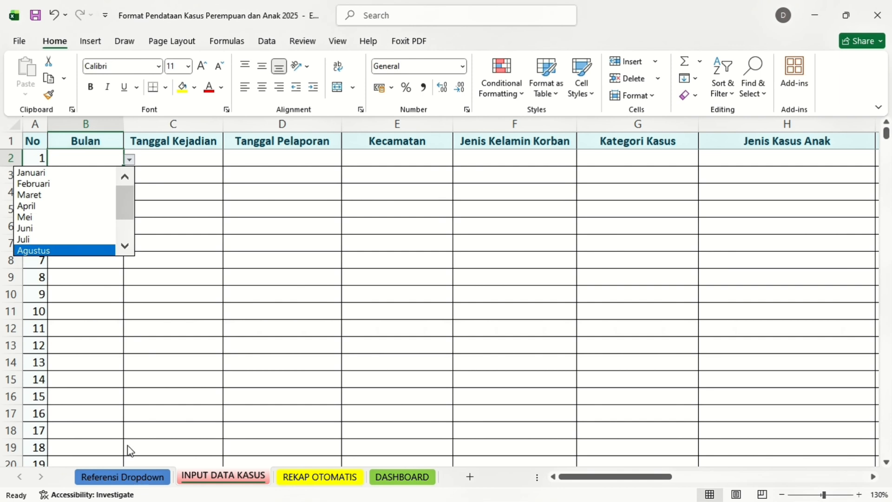
click(74, 229)
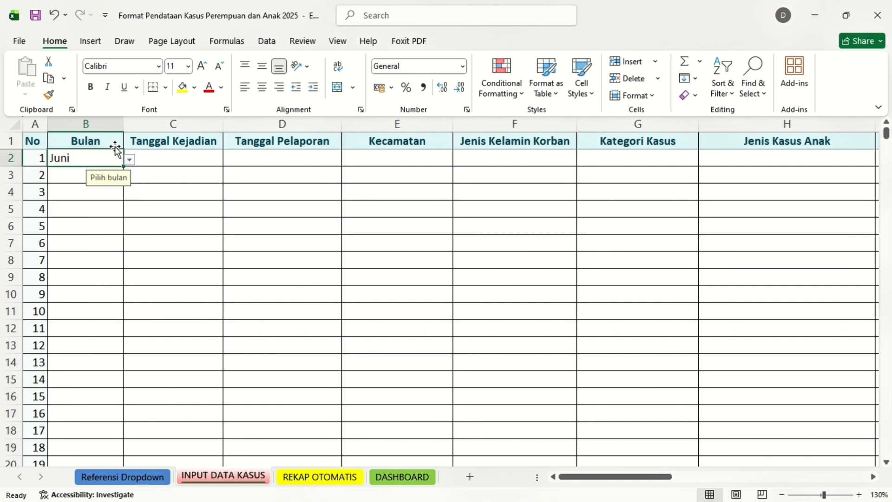
Enter incident date 01/06/2025 in C2 and report date 03/06/2025 in D2
click(190, 154)
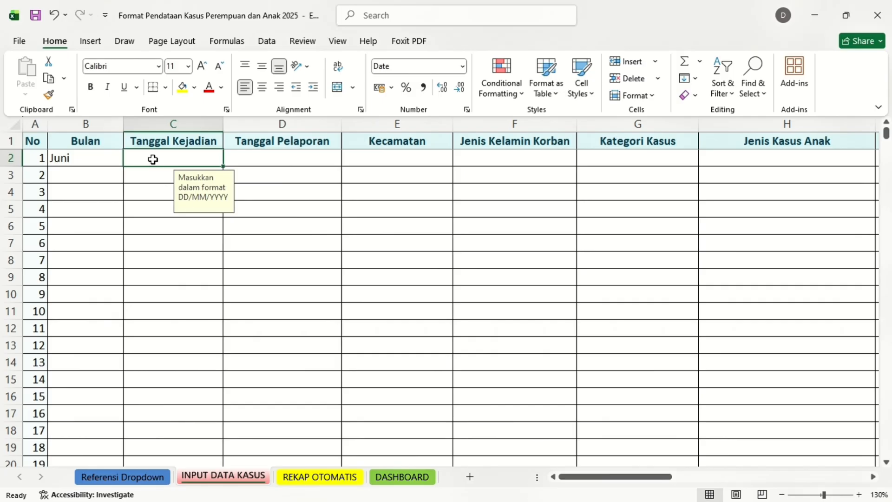
text(0)
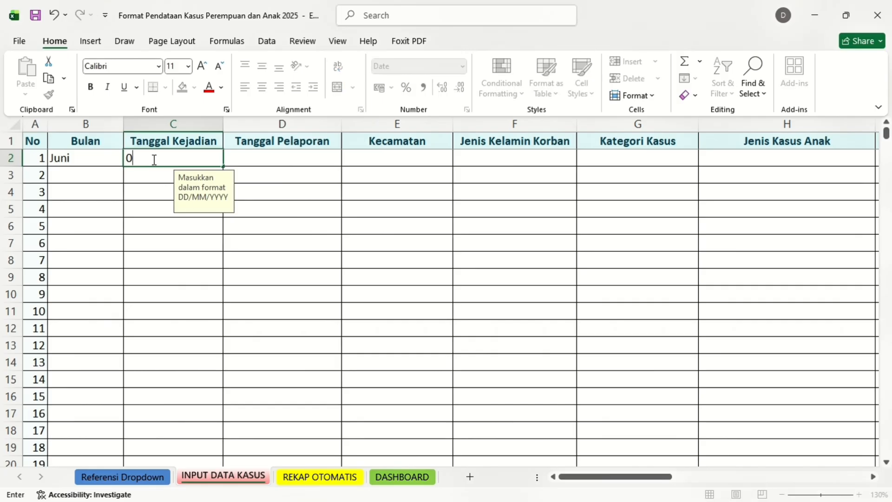
text(1/06/2025)
click(303, 158)
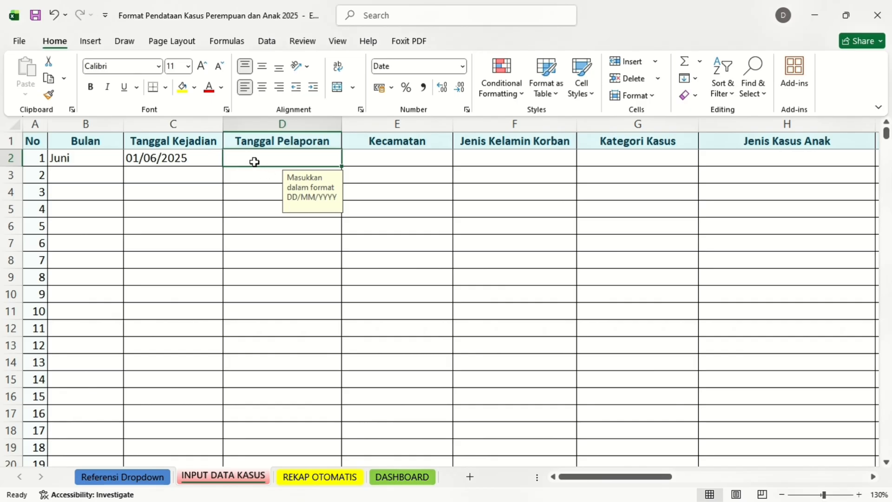
text(03/)
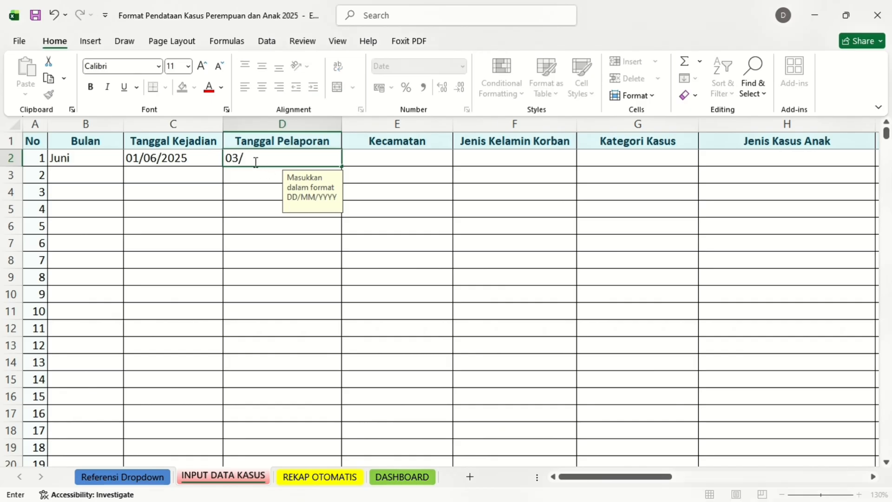
text(06/2025)
click(399, 159)
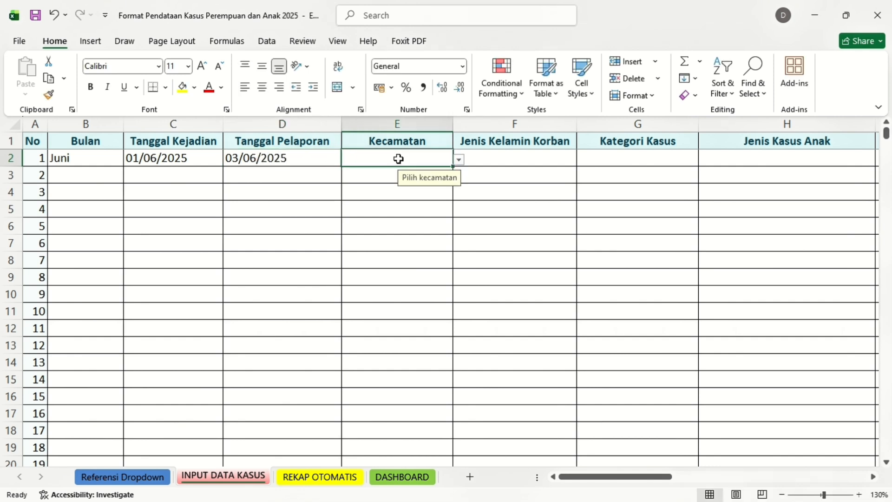
Set the kecamatan in E2 to Subang and the victim's sex in F2 to Perempuan
click(459, 160)
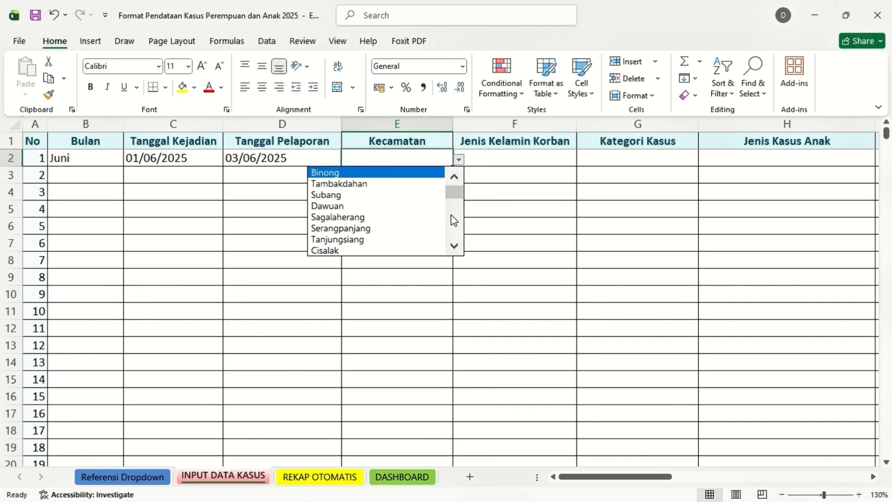
click(389, 195)
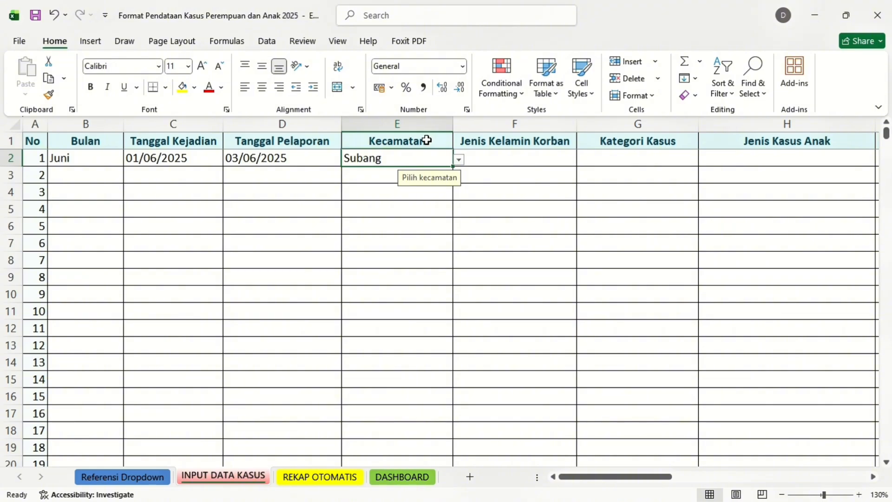
click(523, 153)
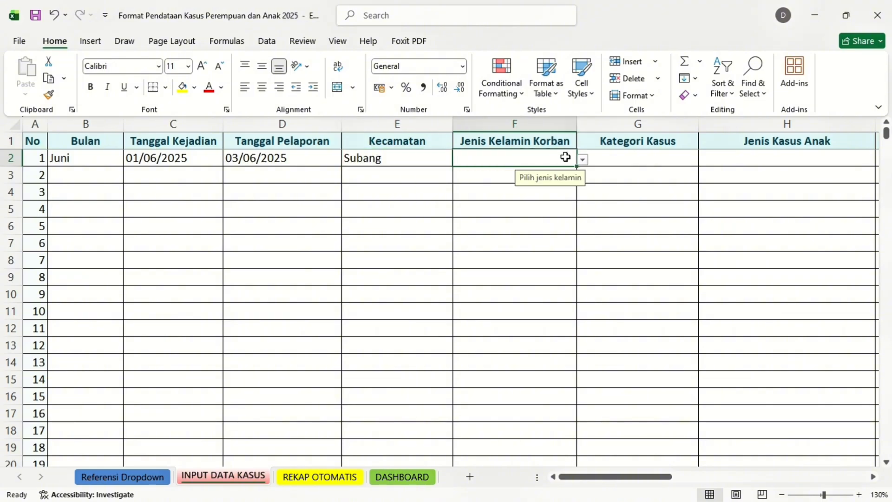
click(583, 160)
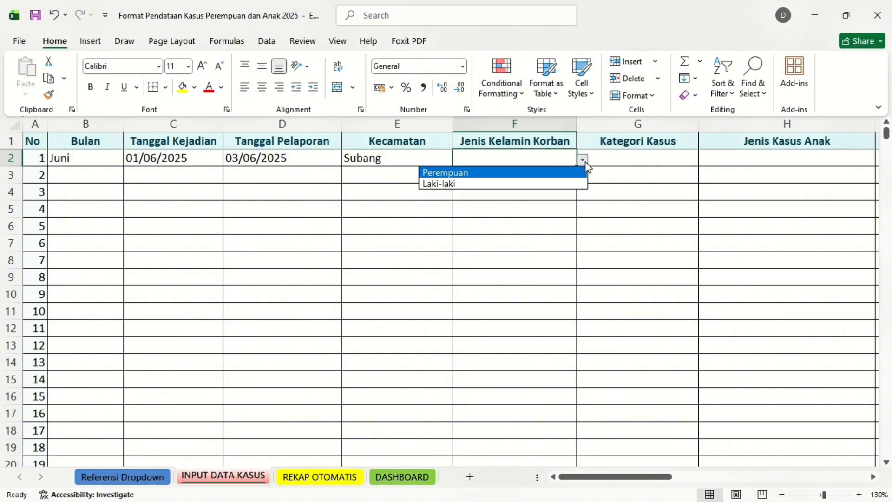
click(503, 176)
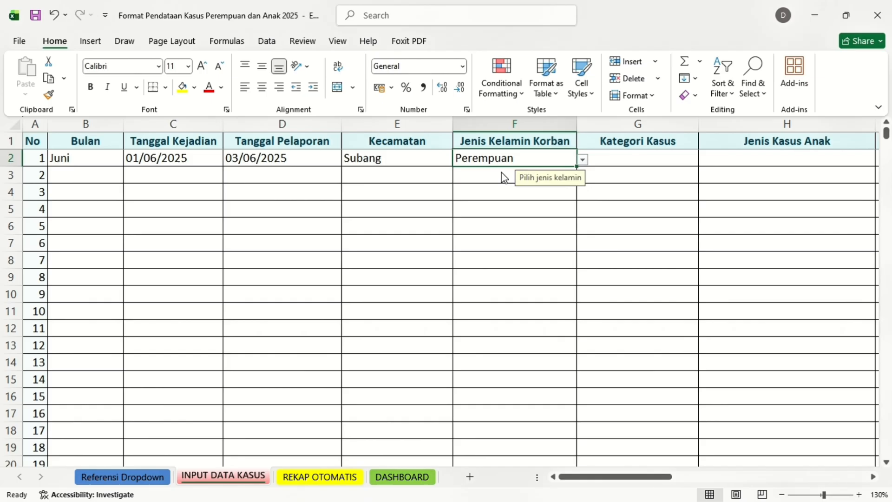
Set the G2 case category to Kasus Anak, correcting a mistaken Kasus Perempuan choice
click(631, 156)
click(705, 161)
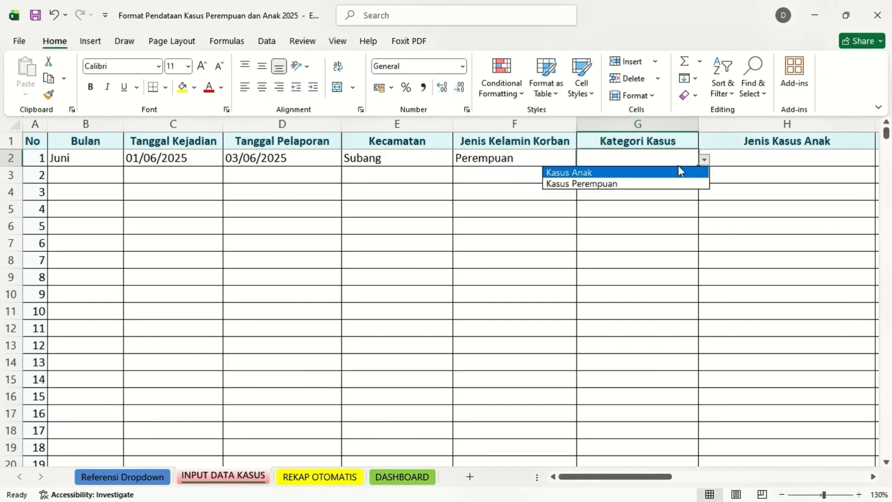
click(655, 171)
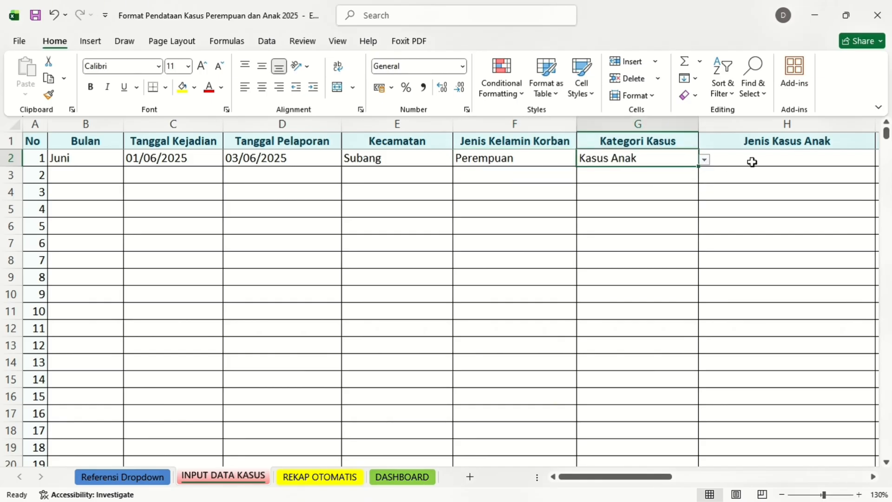
scroll(752, 160, right, 4)
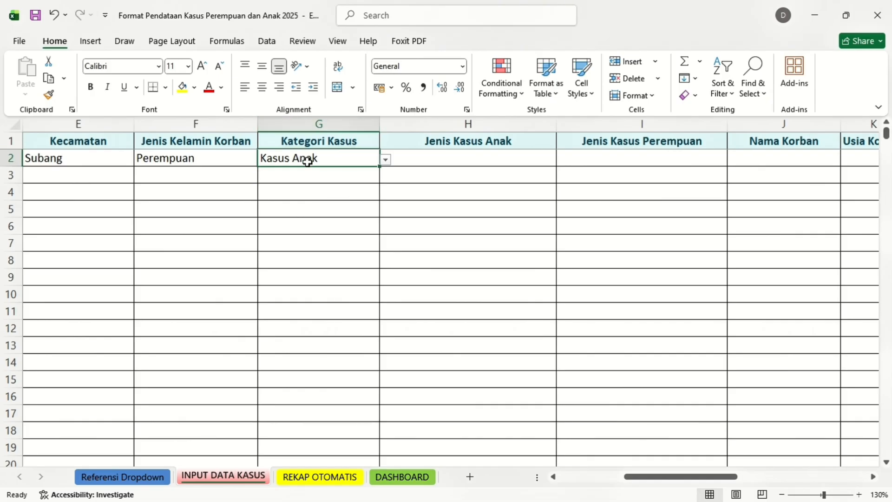
click(464, 159)
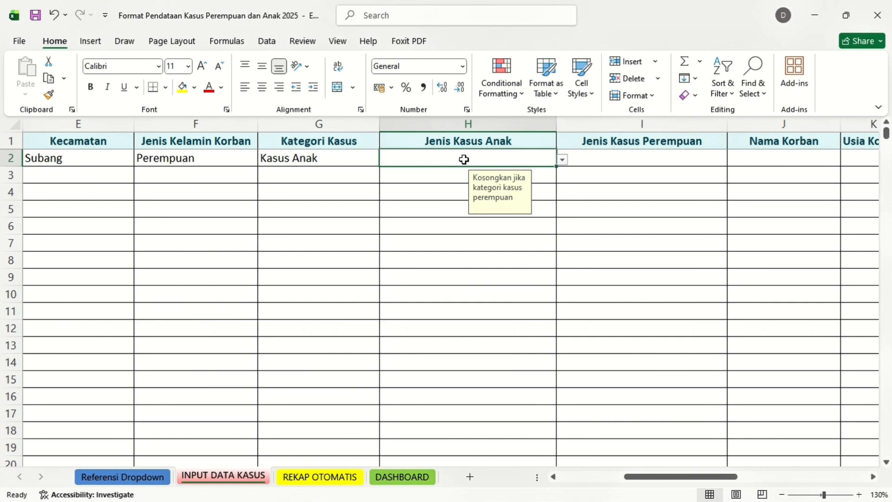
click(370, 160)
click(385, 160)
click(363, 183)
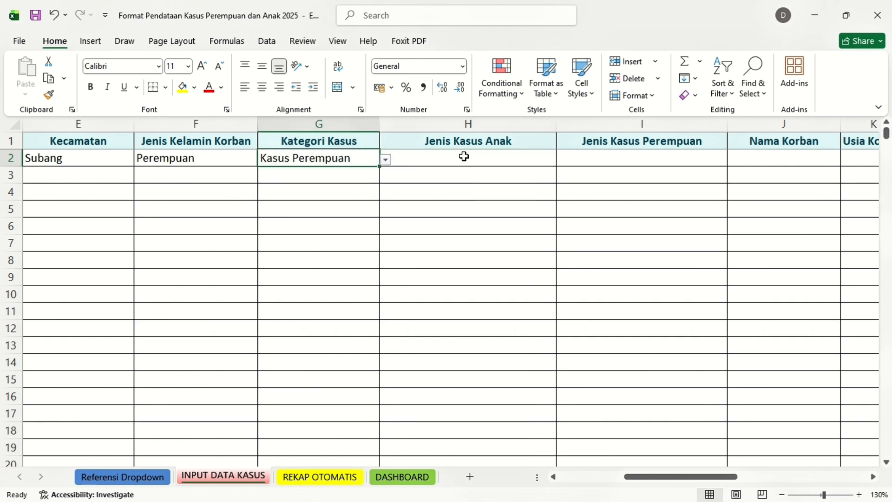
click(653, 172)
click(371, 159)
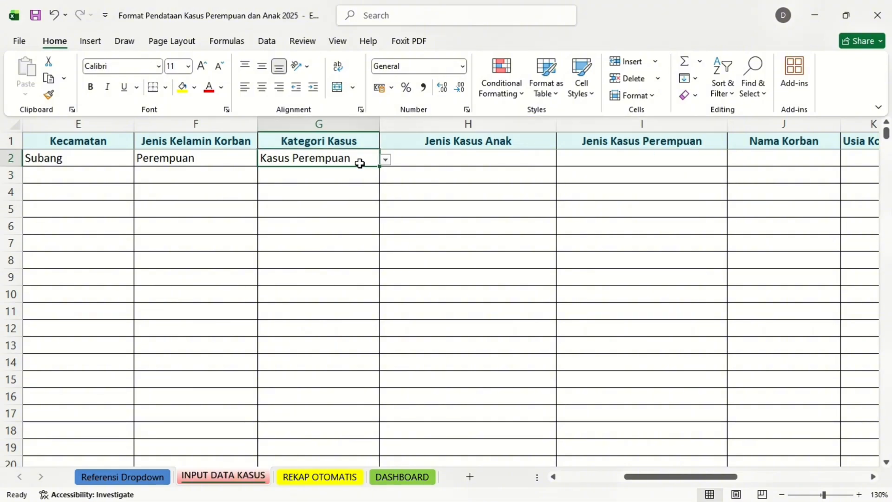
click(385, 161)
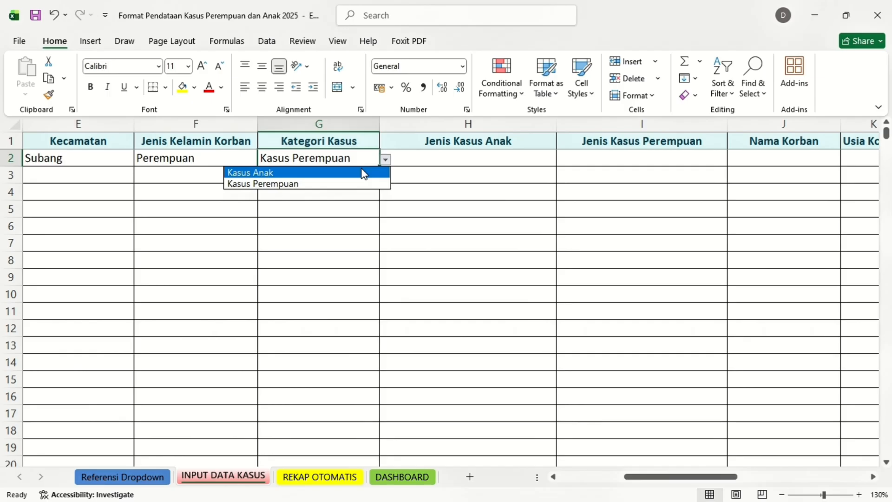
click(364, 173)
Choose Penelantaran Anak as the child case type in H2
click(467, 159)
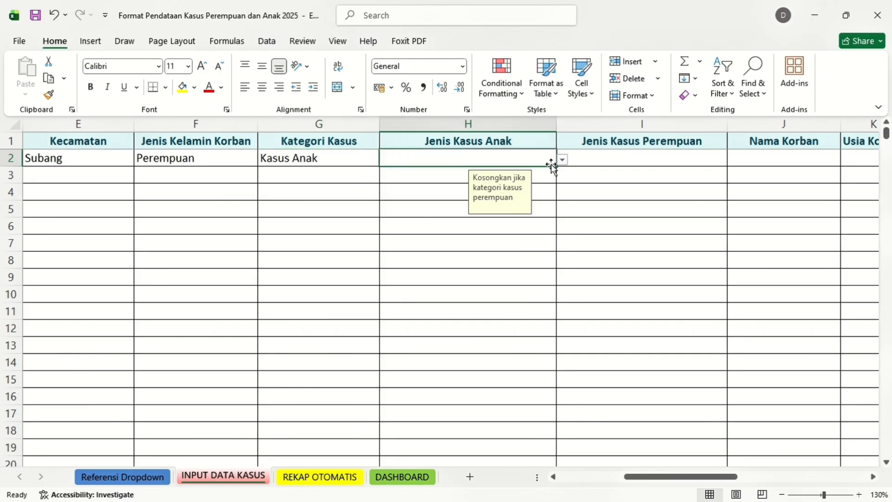
click(563, 160)
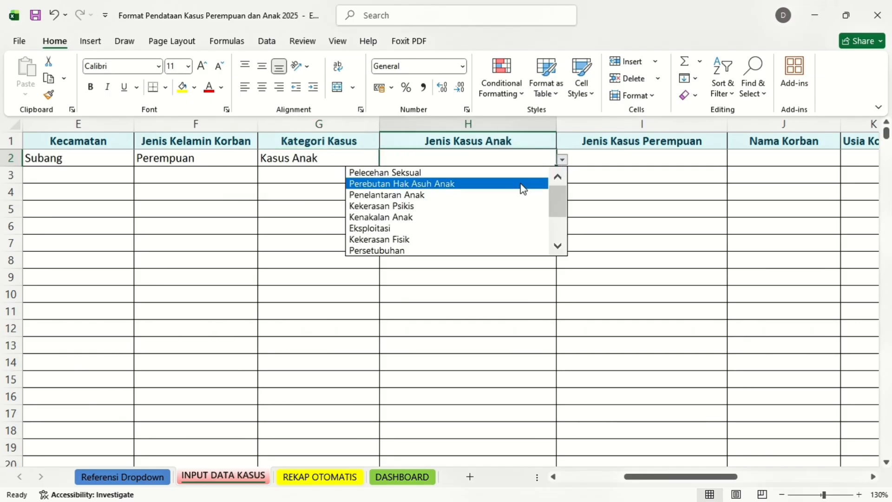
click(510, 195)
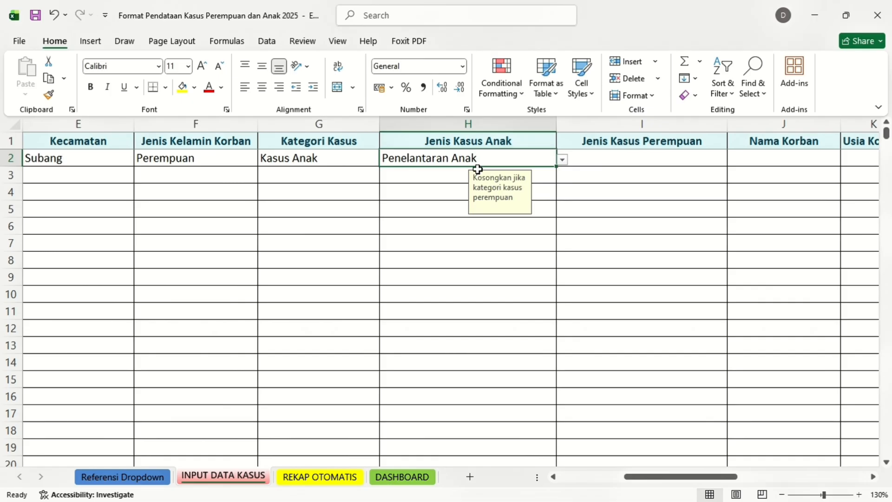
scroll(571, 190, right, 2)
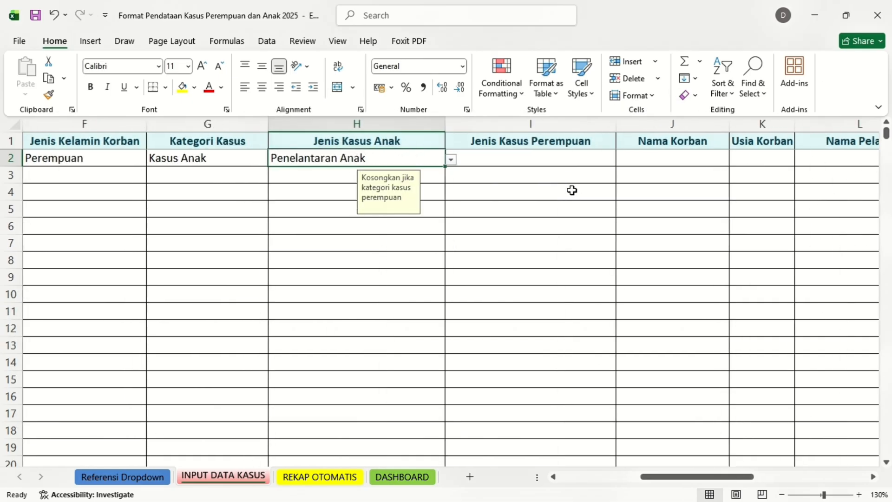
Leave I2 blank, then enter the victim's name in J2 and age 12 in K2
click(525, 163)
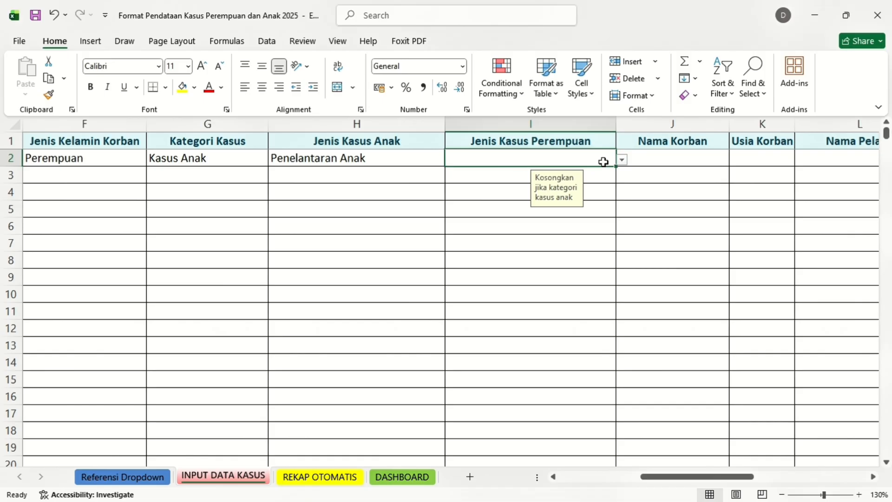
click(655, 159)
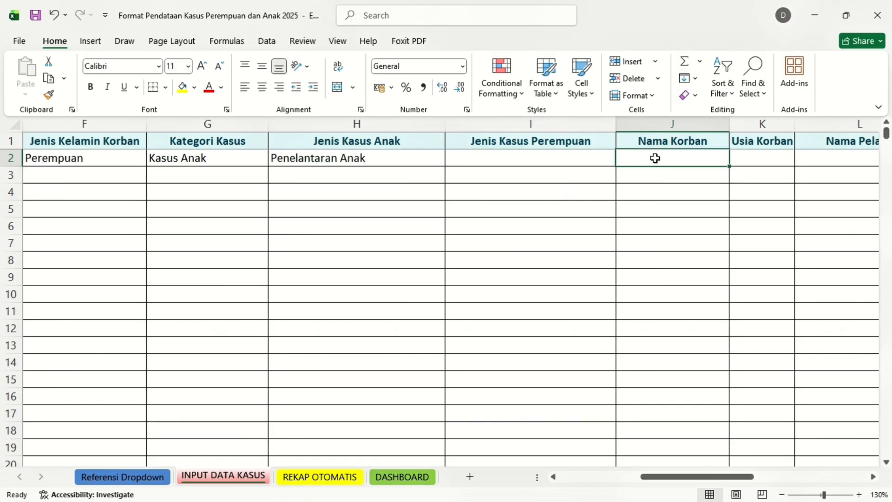
text(AA)
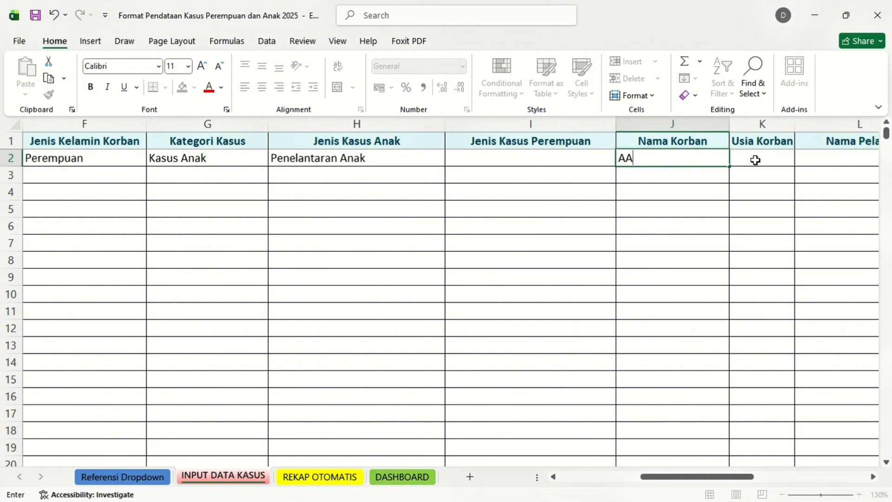
click(755, 160)
text(12)
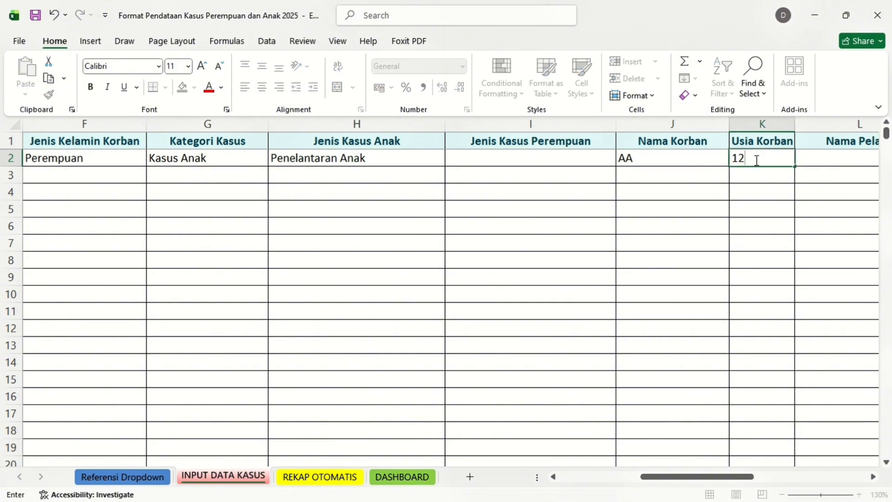
click(836, 160)
Enter the perpetrator's name in L2 and age 40 in M2
scroll(837, 161, right, 4)
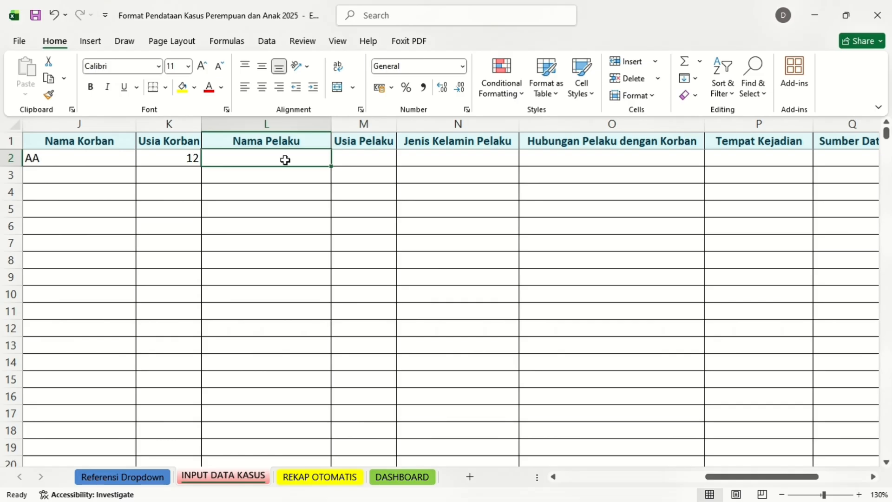
text(BB)
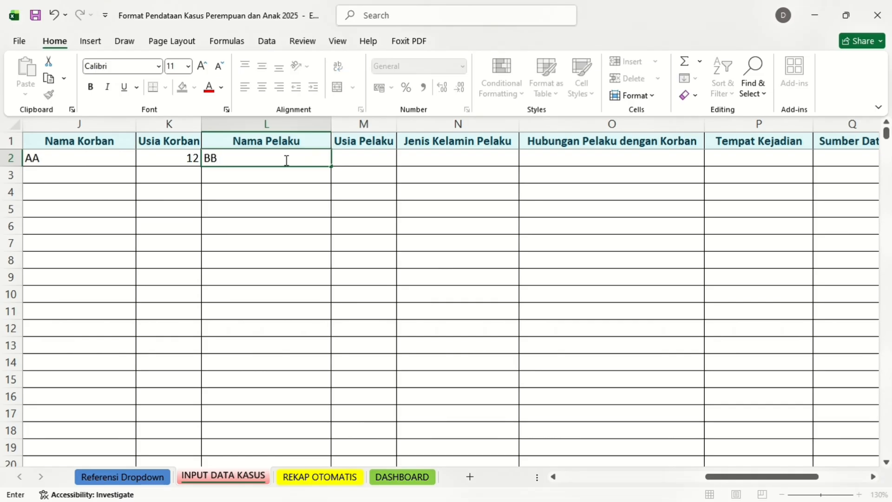
click(361, 158)
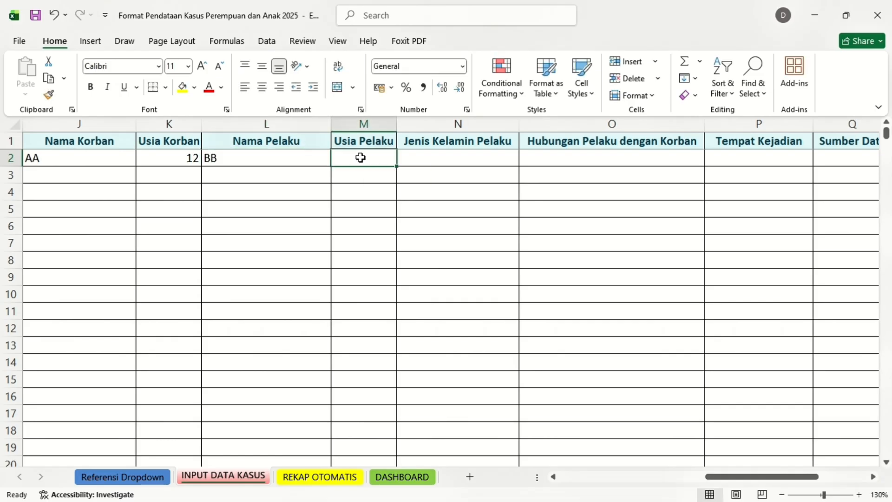
text(40)
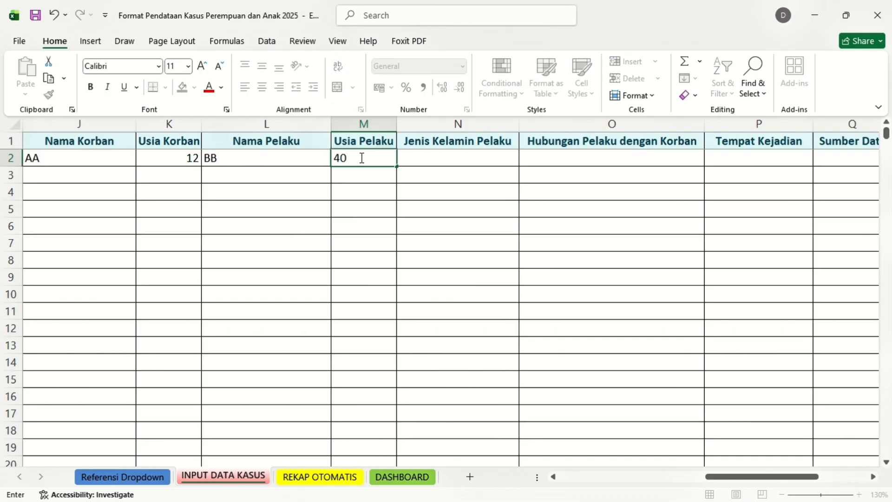
click(433, 159)
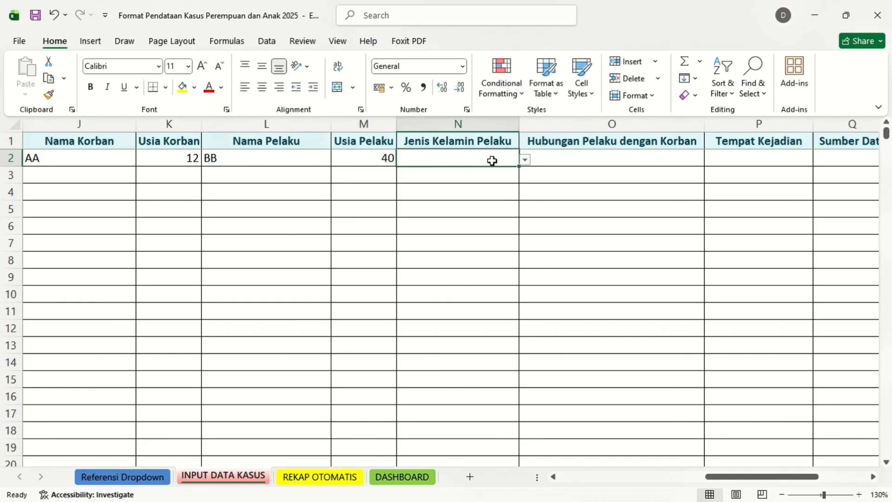
Set perpetrator gender Laki-laki, relationship Orang Tua and incident place Rumah Tangga
click(526, 160)
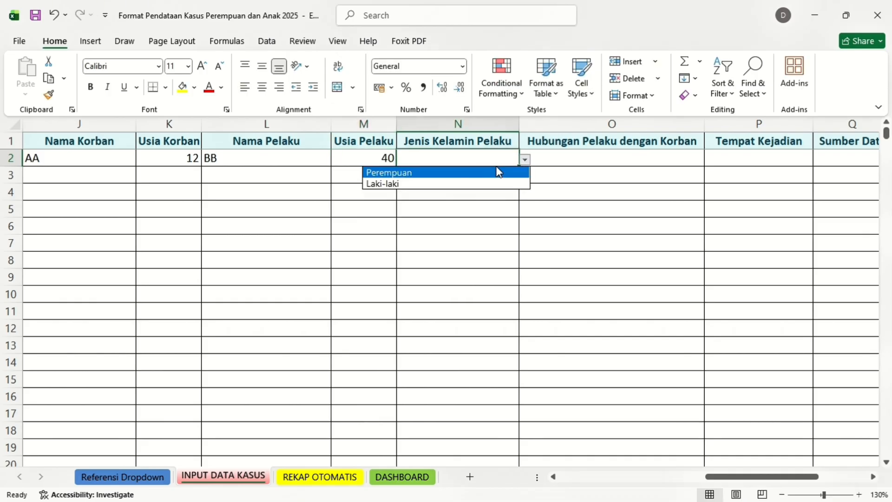
click(473, 185)
click(627, 160)
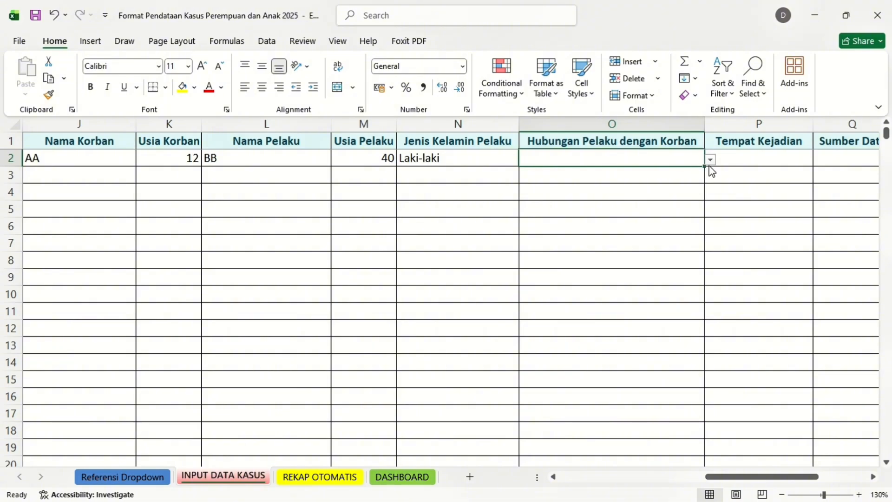
click(711, 161)
click(662, 172)
click(763, 160)
click(821, 160)
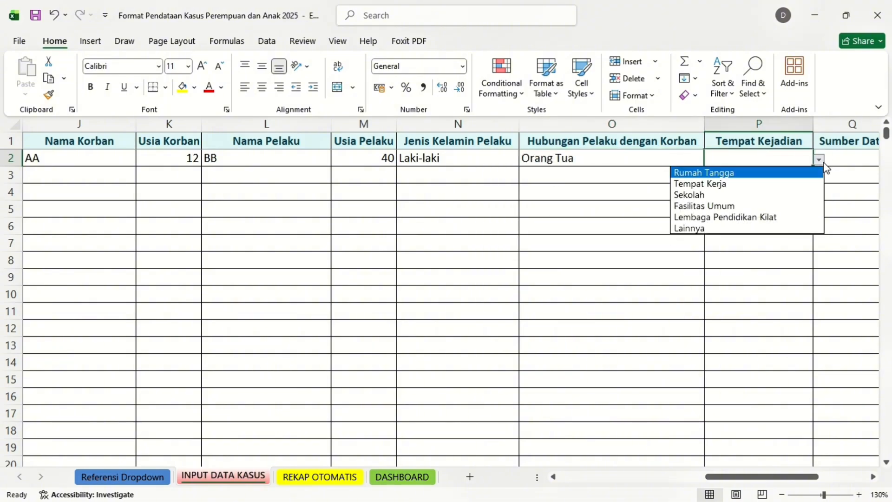
click(807, 174)
Set the data source in Q2 to Motekar
scroll(815, 171, right, 5)
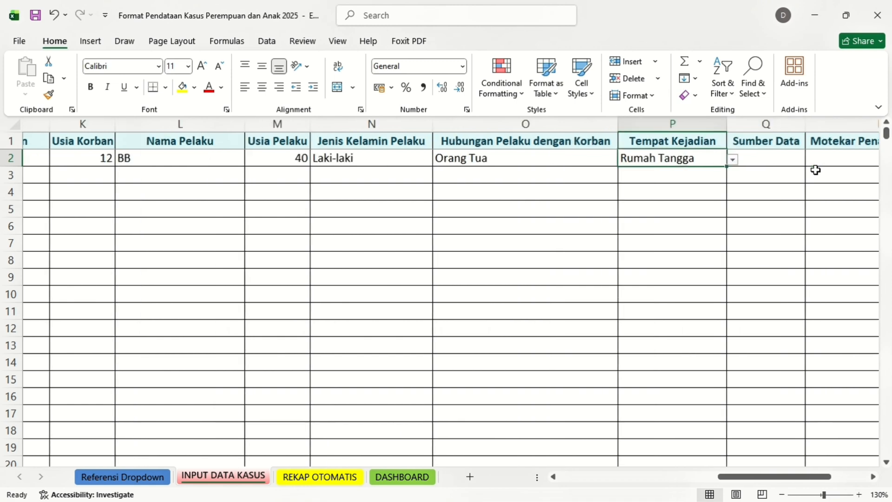
click(550, 153)
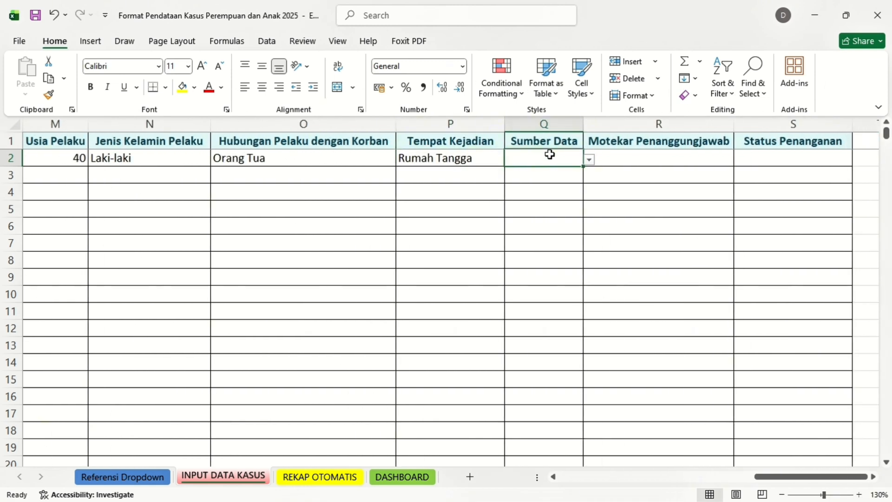
click(589, 161)
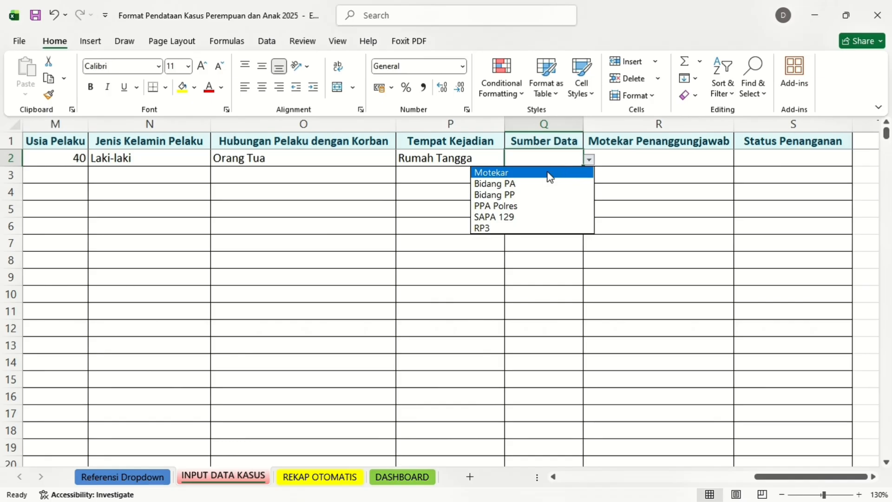
click(549, 172)
click(591, 161)
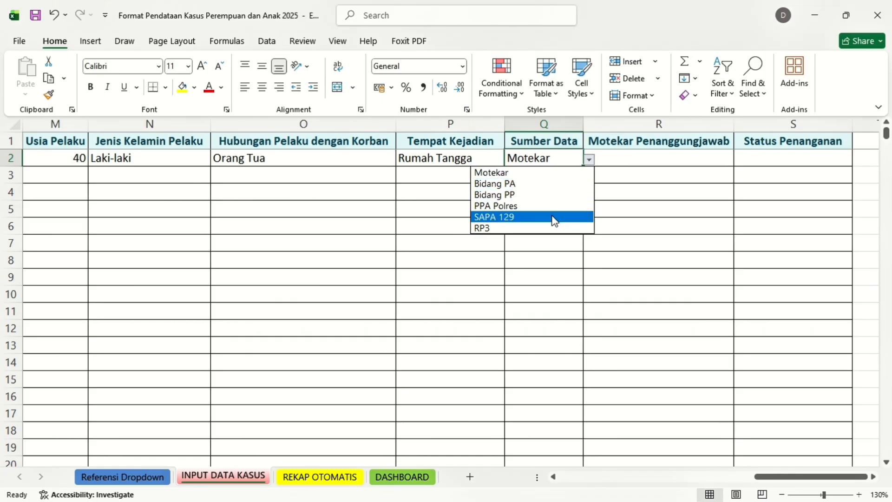
click(567, 173)
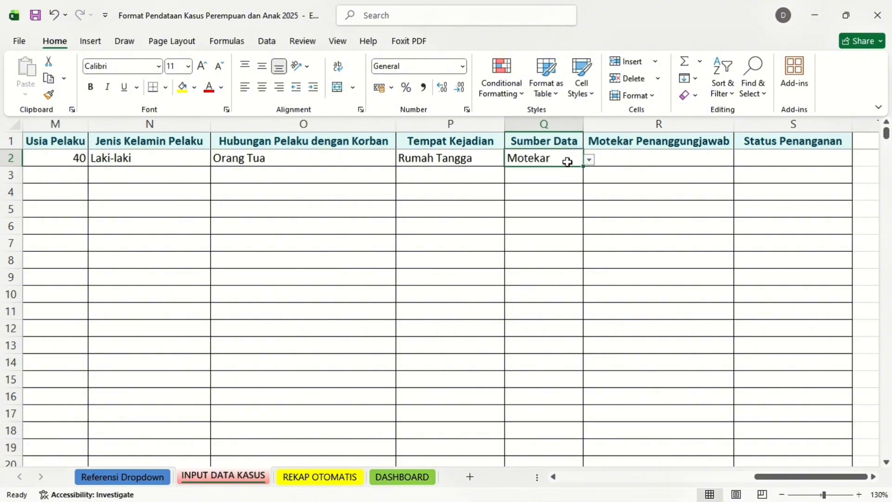
Enter the responsible officer's name in R2 and set handling status to Kesepakatan
click(643, 159)
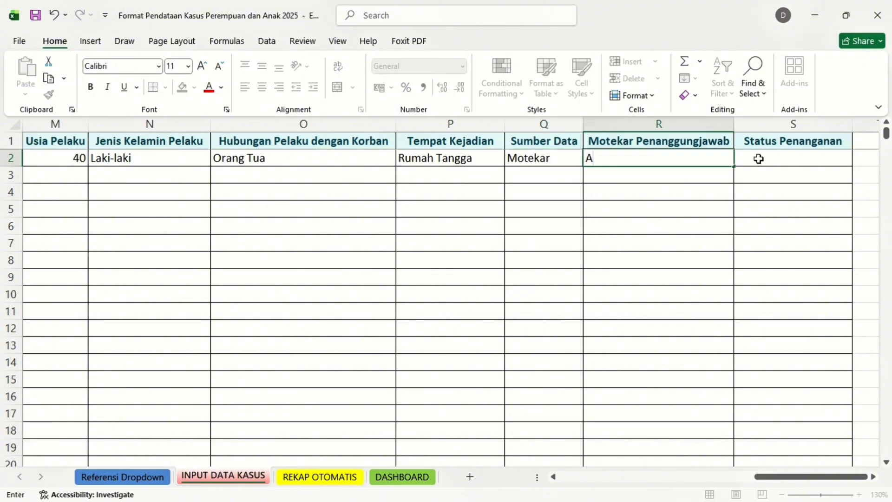
click(771, 159)
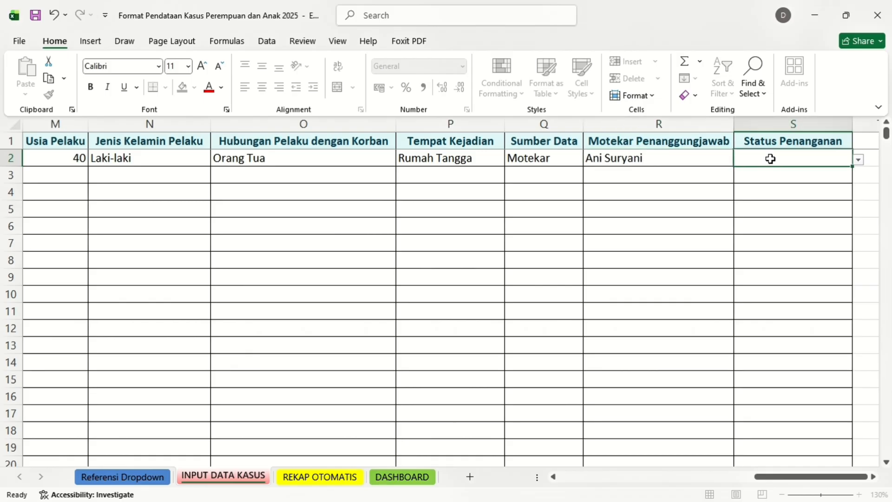
click(859, 161)
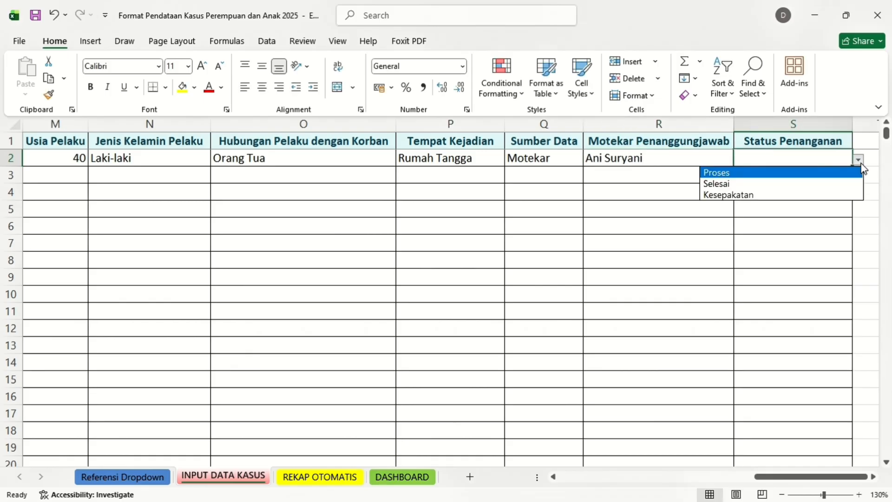
click(785, 195)
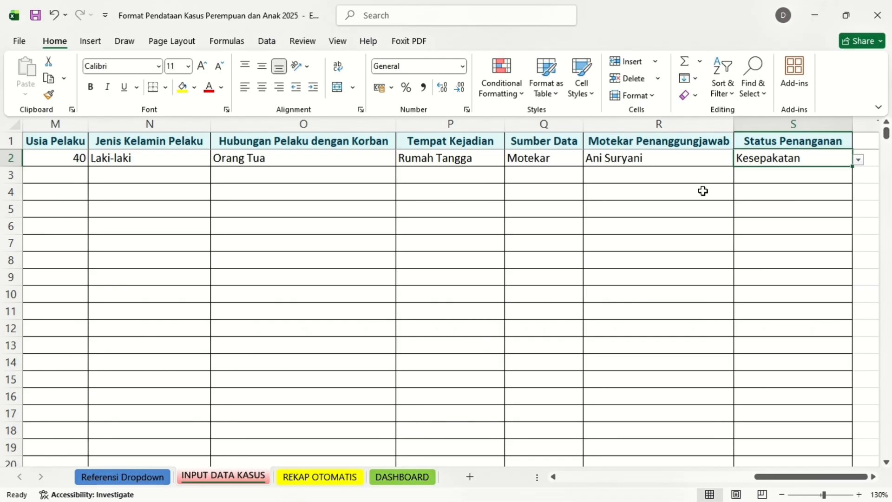
scroll(591, 198, left, 6)
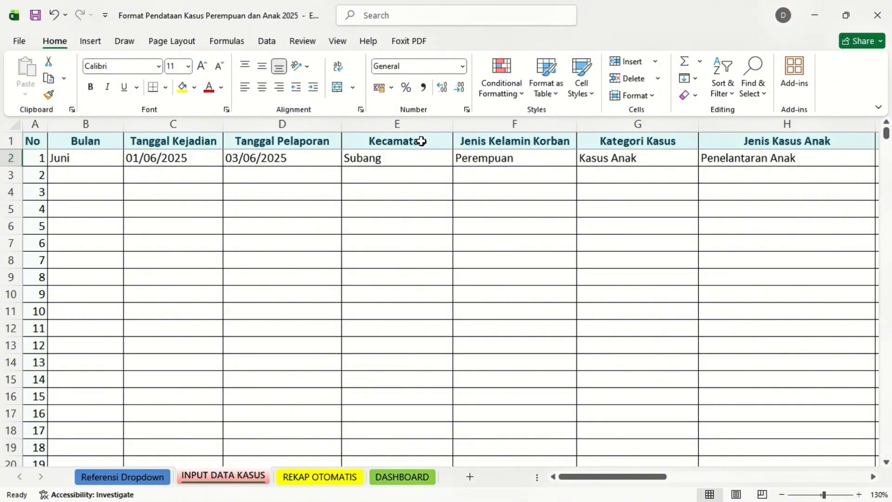
Check the REKAP OTOMATIS tables for the new case, then return to INPUT DATA KASUS
click(317, 477)
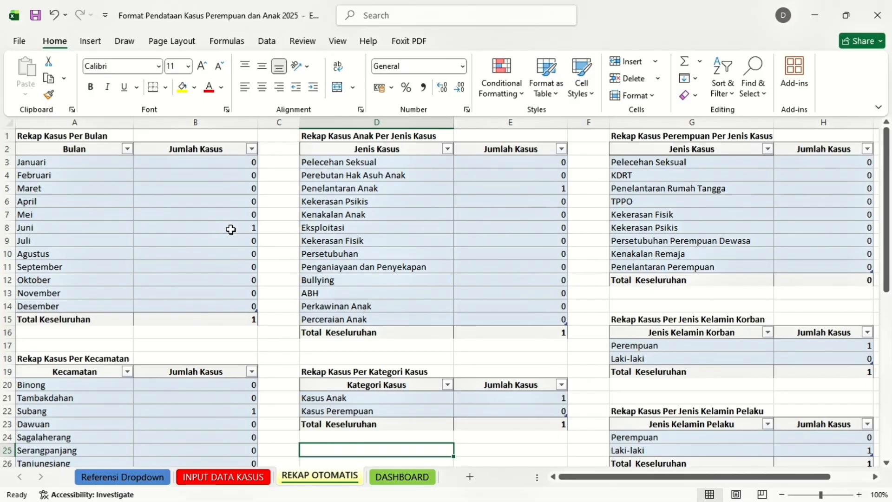
scroll(255, 323, down, 3)
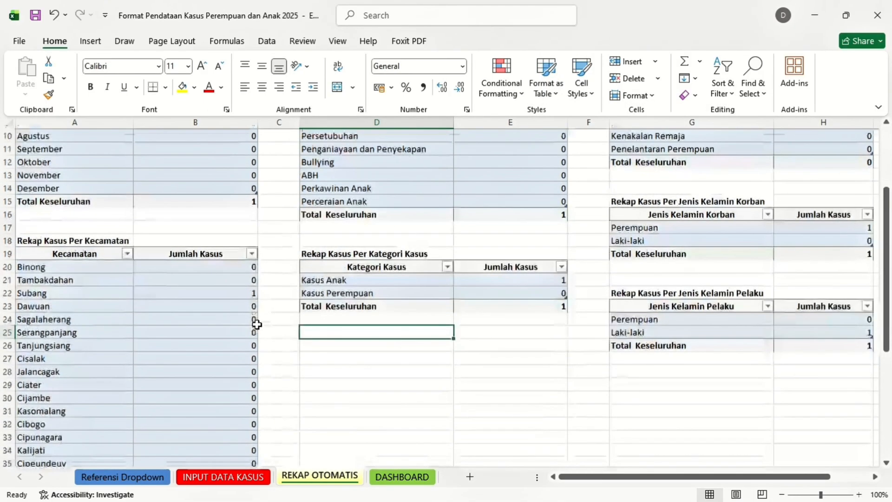
scroll(223, 211, down, 1)
scroll(230, 307, down, 3)
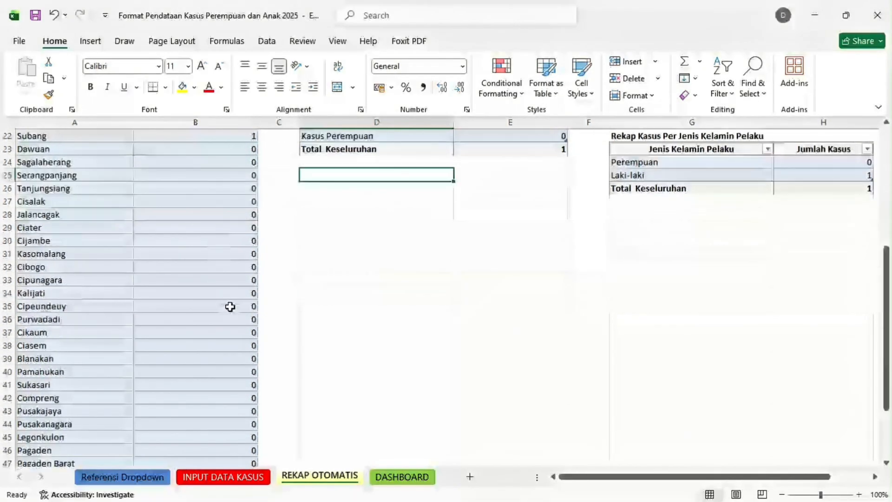
scroll(230, 307, down, 1)
scroll(230, 307, up, 8)
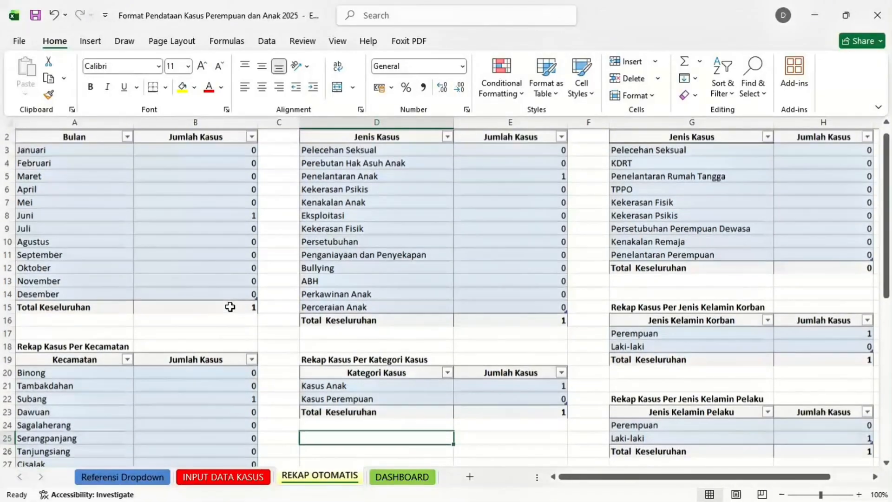
scroll(708, 367, right, 2)
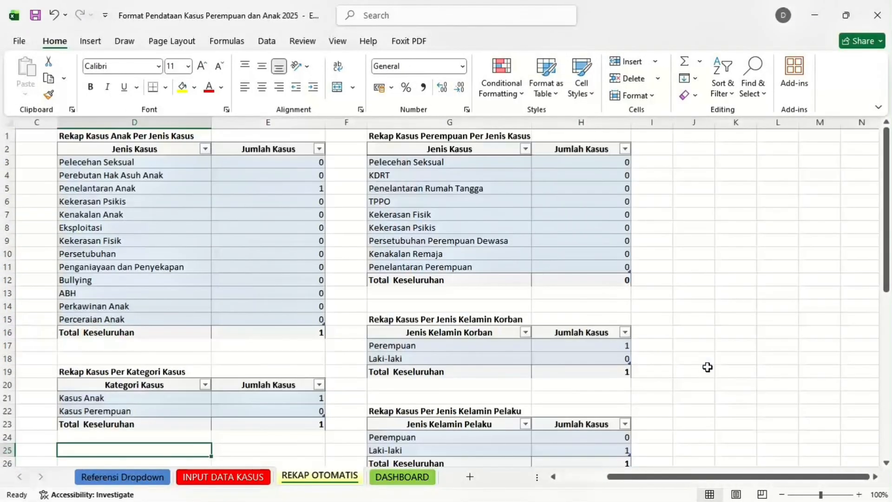
scroll(707, 367, left, 2)
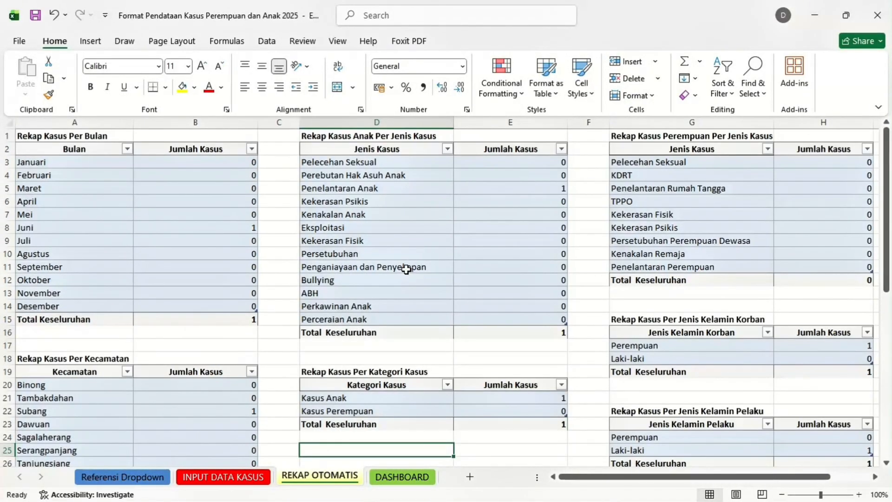
click(210, 483)
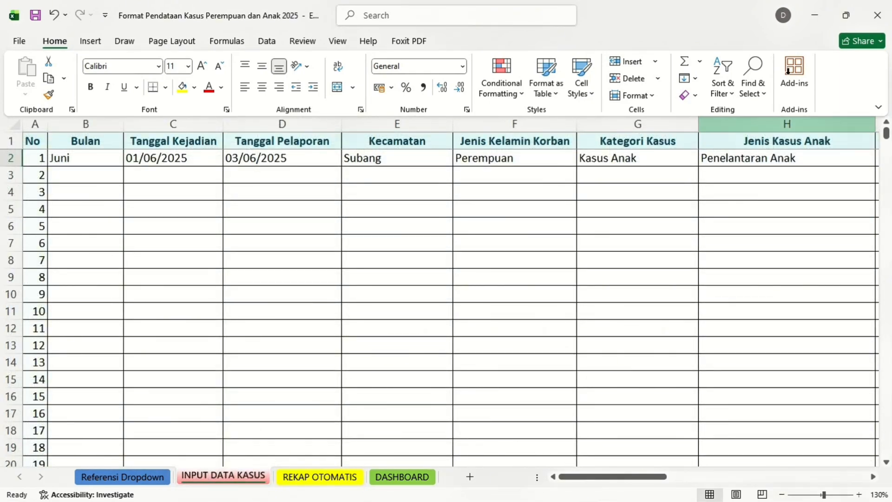
Minimize this workbook, scroll the filled _input case list, and open its REKAP OTOMATIS sheet showing 43 cases
click(815, 14)
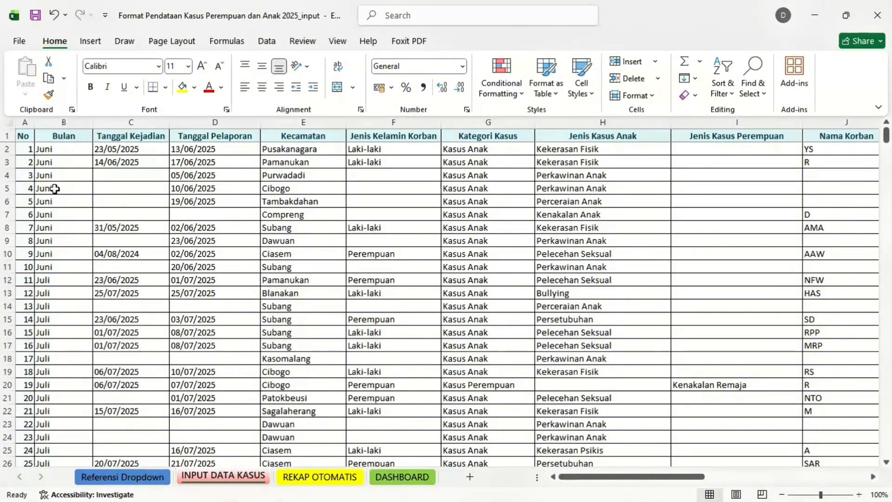
scroll(73, 255, down, 6)
scroll(75, 255, down, 4)
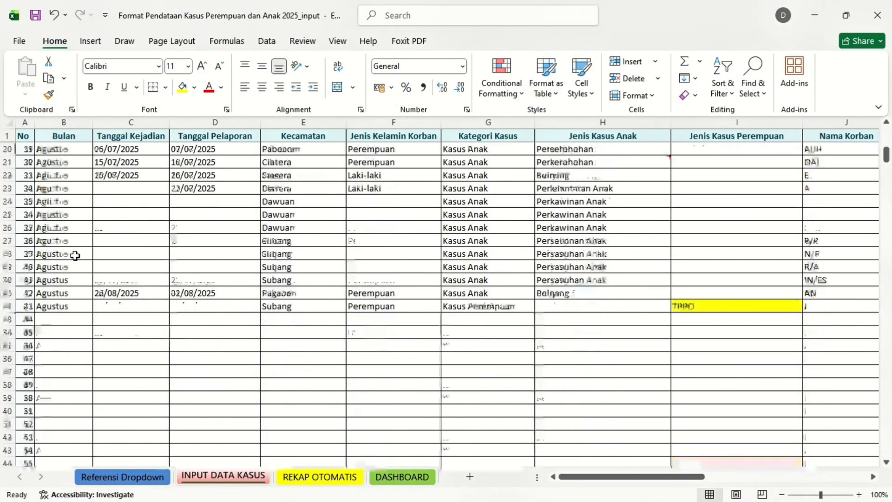
scroll(74, 255, up, 10)
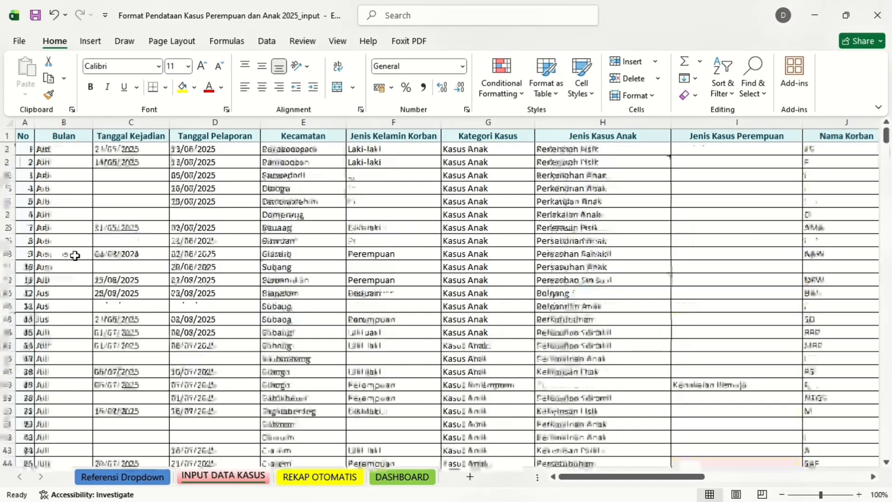
click(304, 479)
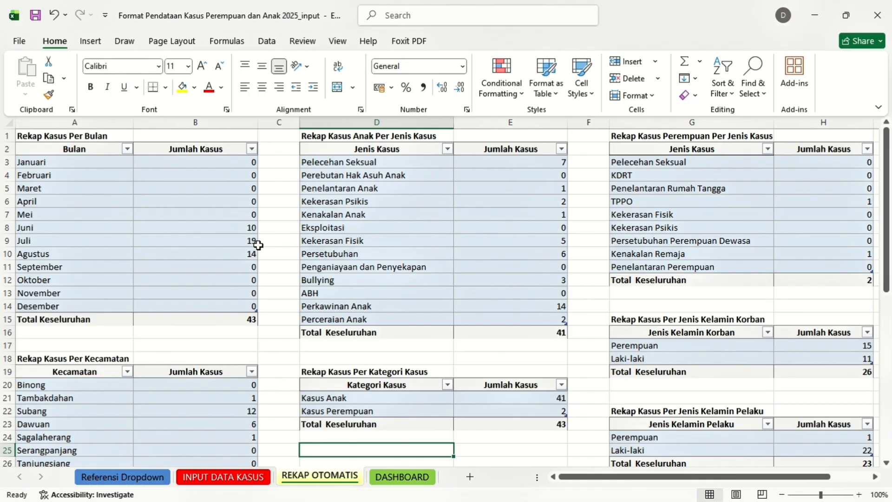
Review the filled recap tables, then open the DASHBOARD charts: Juni 10, Juli 19, Agustus 14
scroll(253, 304, down, 3)
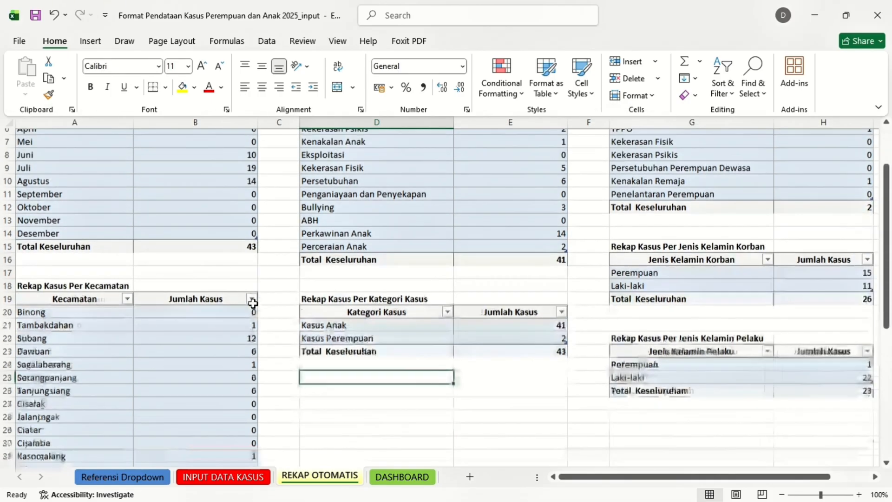
scroll(230, 395, down, 6)
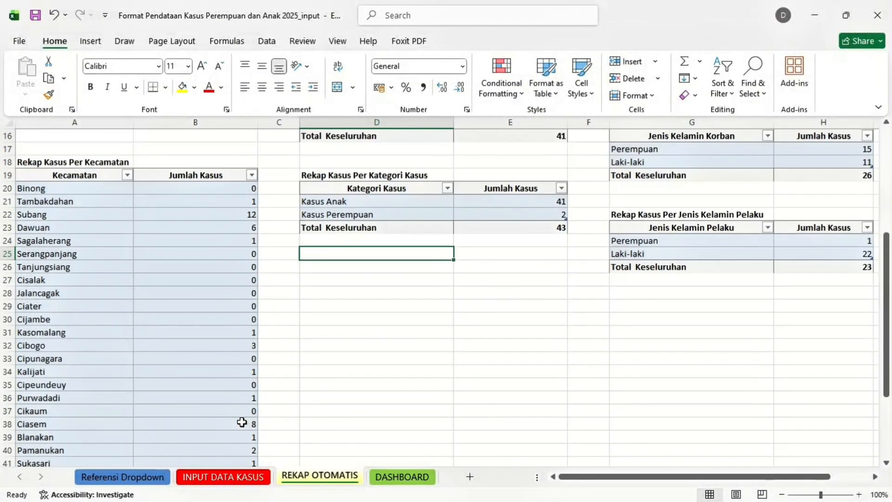
scroll(242, 422, up, 5)
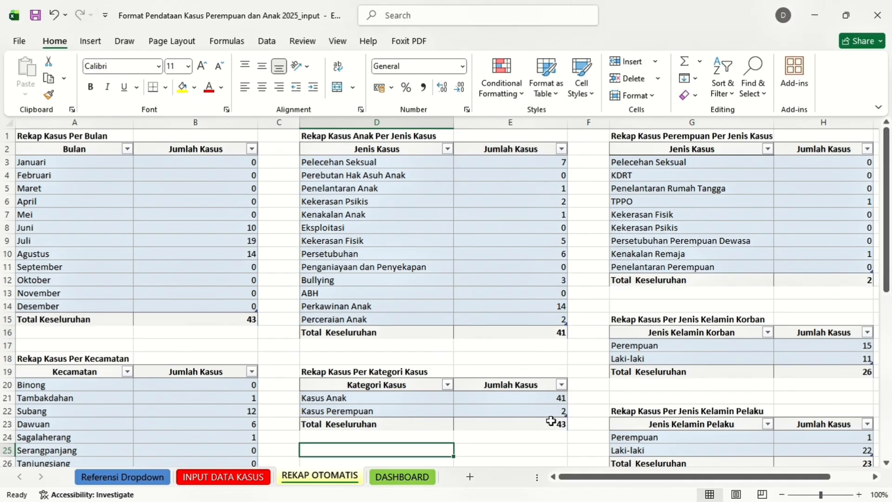
scroll(577, 417, right, 3)
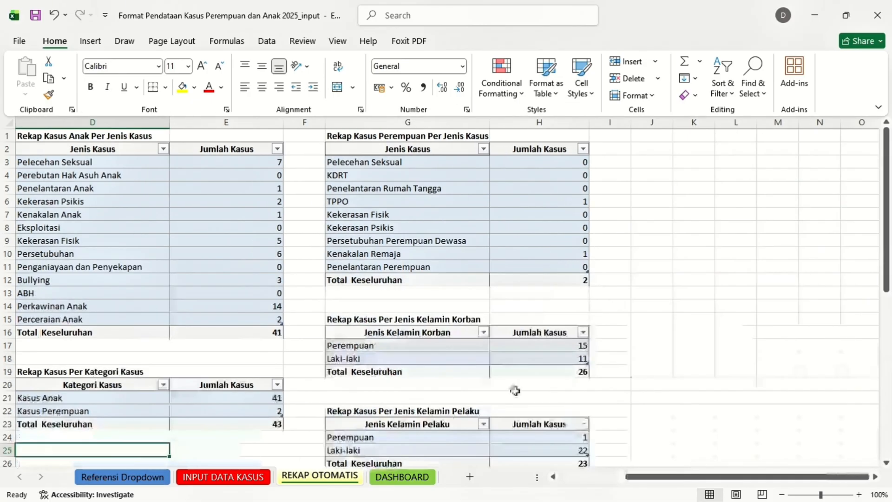
scroll(514, 392, down, 1)
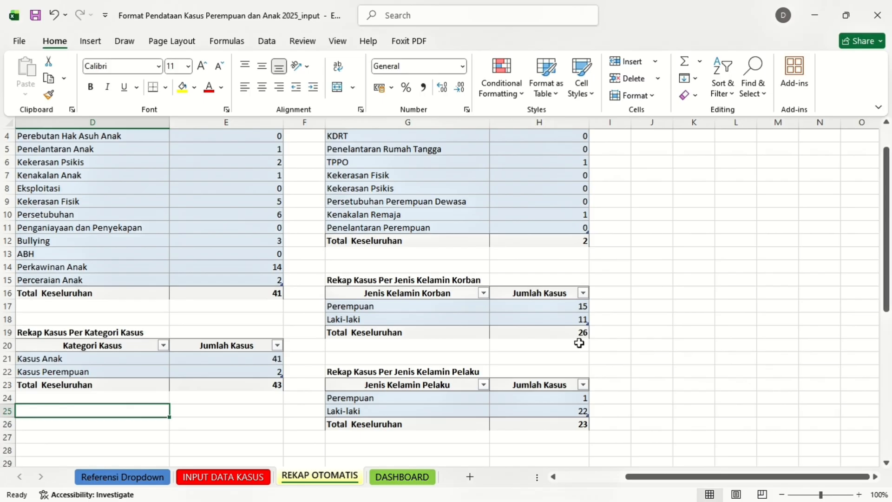
click(401, 478)
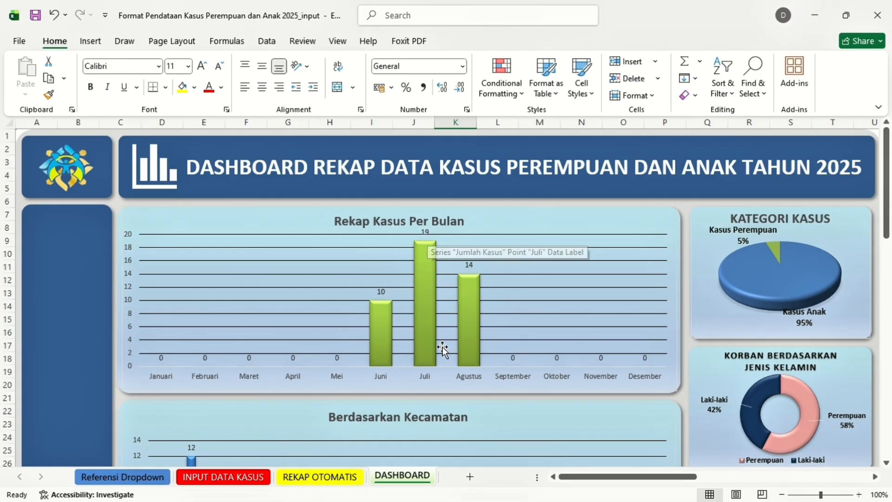
scroll(459, 347, down, 3)
scroll(459, 347, down, 4)
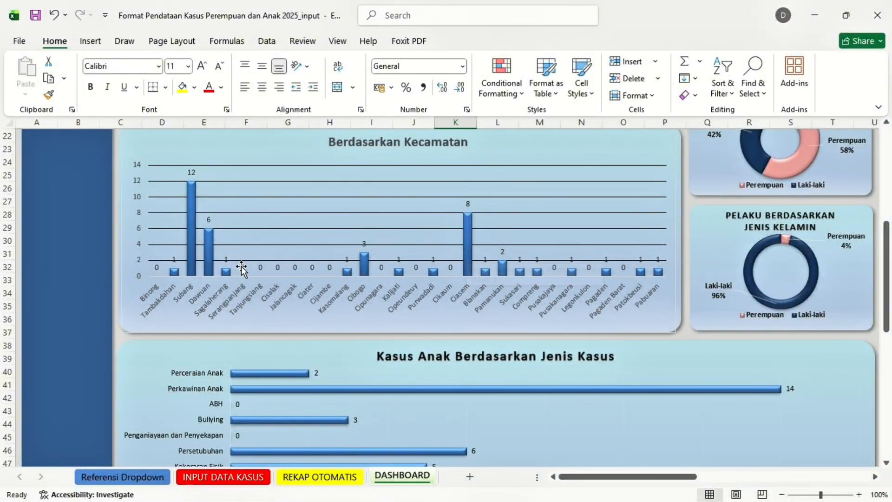
mouse_move(210, 265)
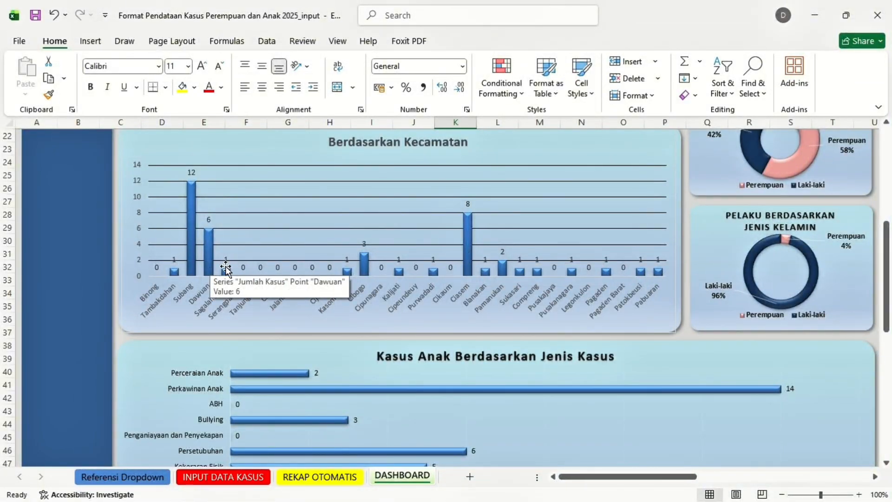
scroll(246, 288, down, 4)
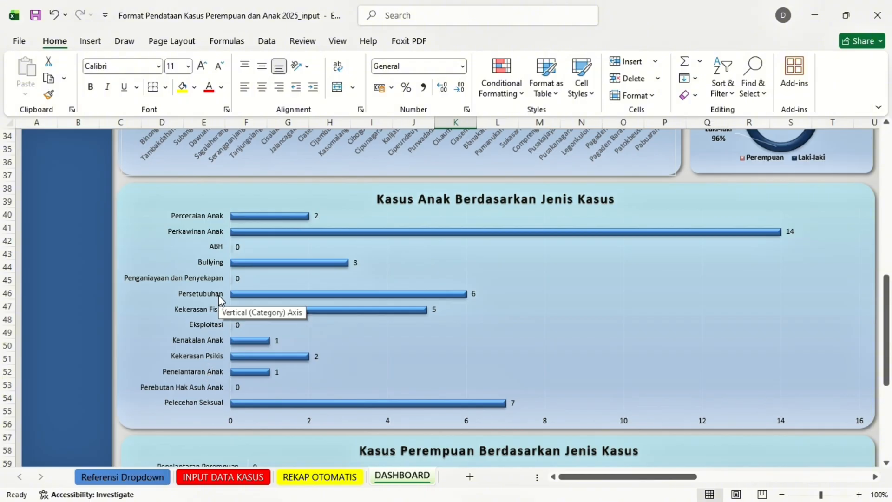
scroll(325, 311, down, 4)
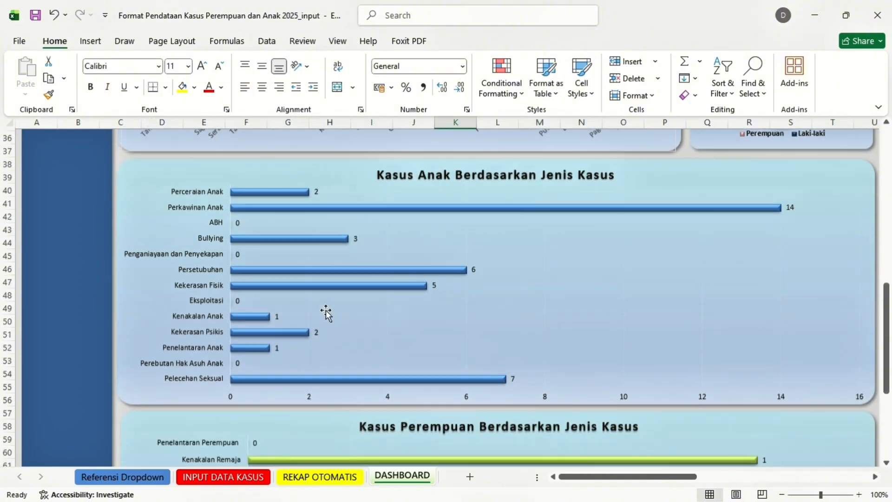
scroll(325, 311, down, 1)
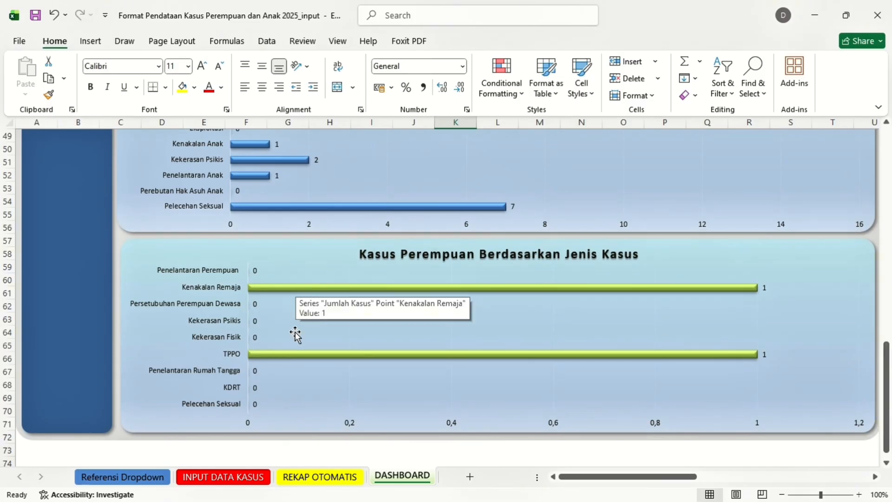
mouse_move(309, 364)
scroll(308, 354, up, 13)
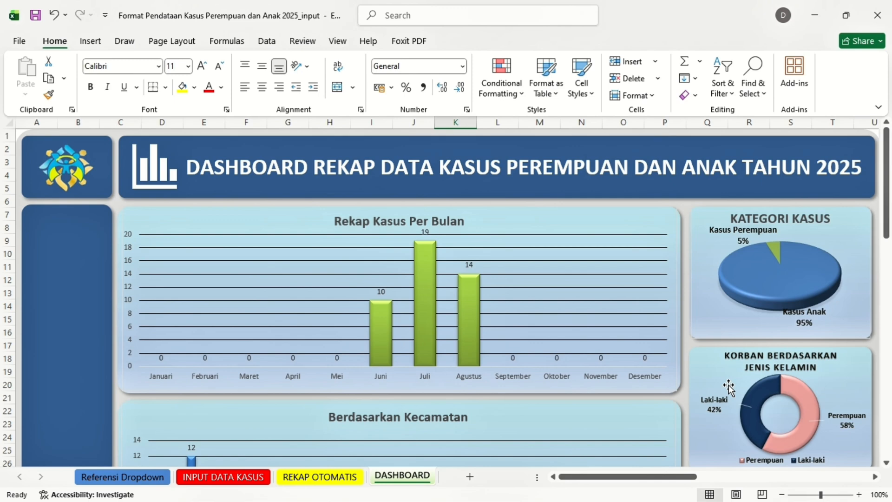
scroll(729, 387, down, 1)
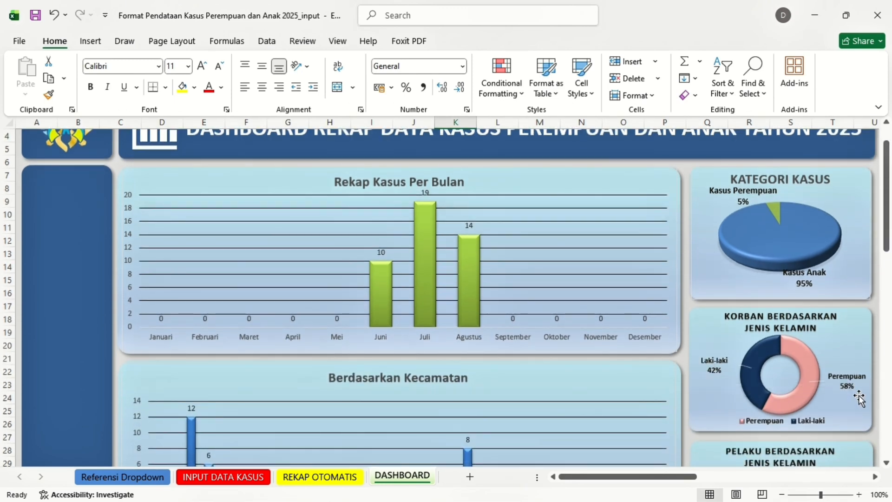
scroll(846, 367, down, 2)
scroll(847, 367, down, 2)
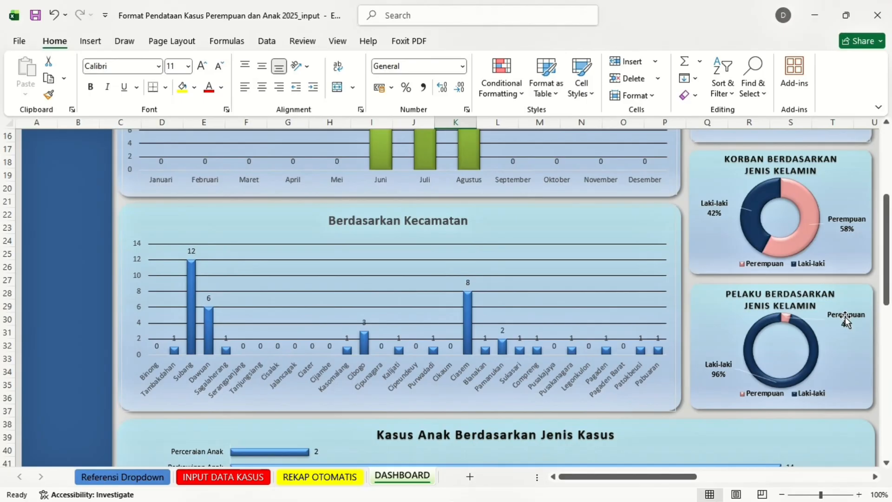
scroll(846, 317, down, 1)
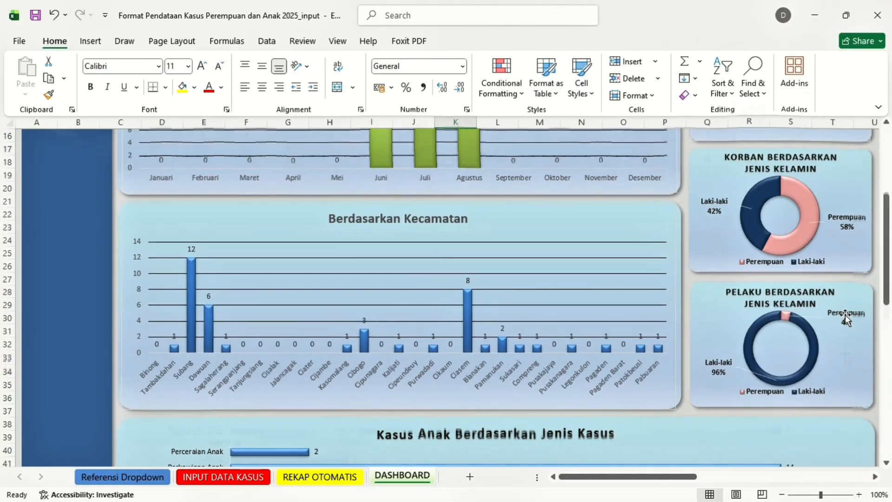